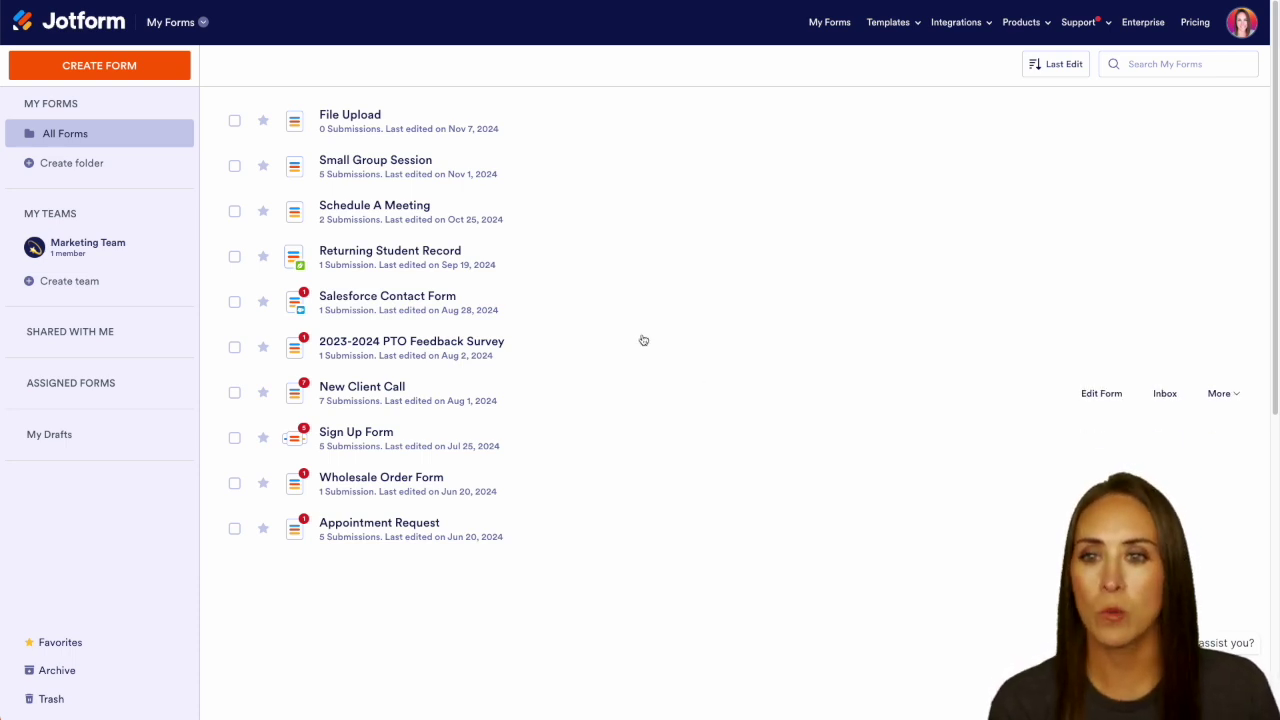
Step: Create a new workflow from My Workflows using the One Step Approval template
left_click(171, 23)
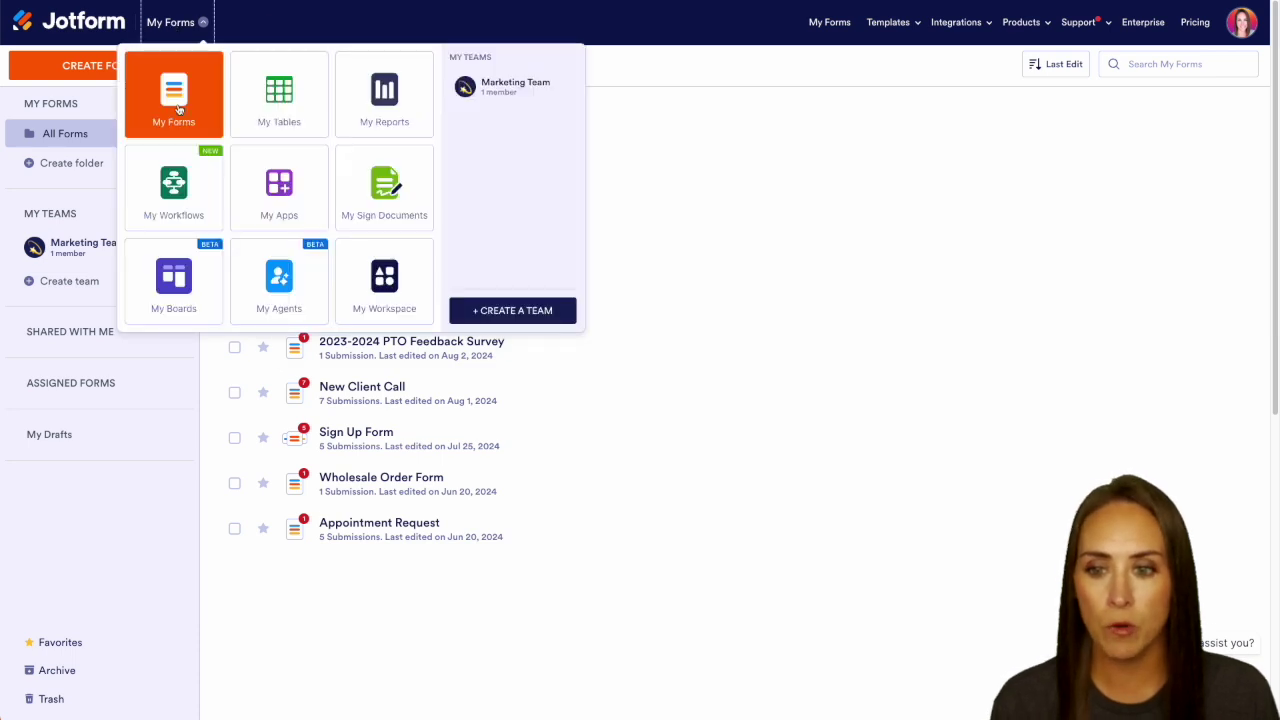
left_click(167, 205)
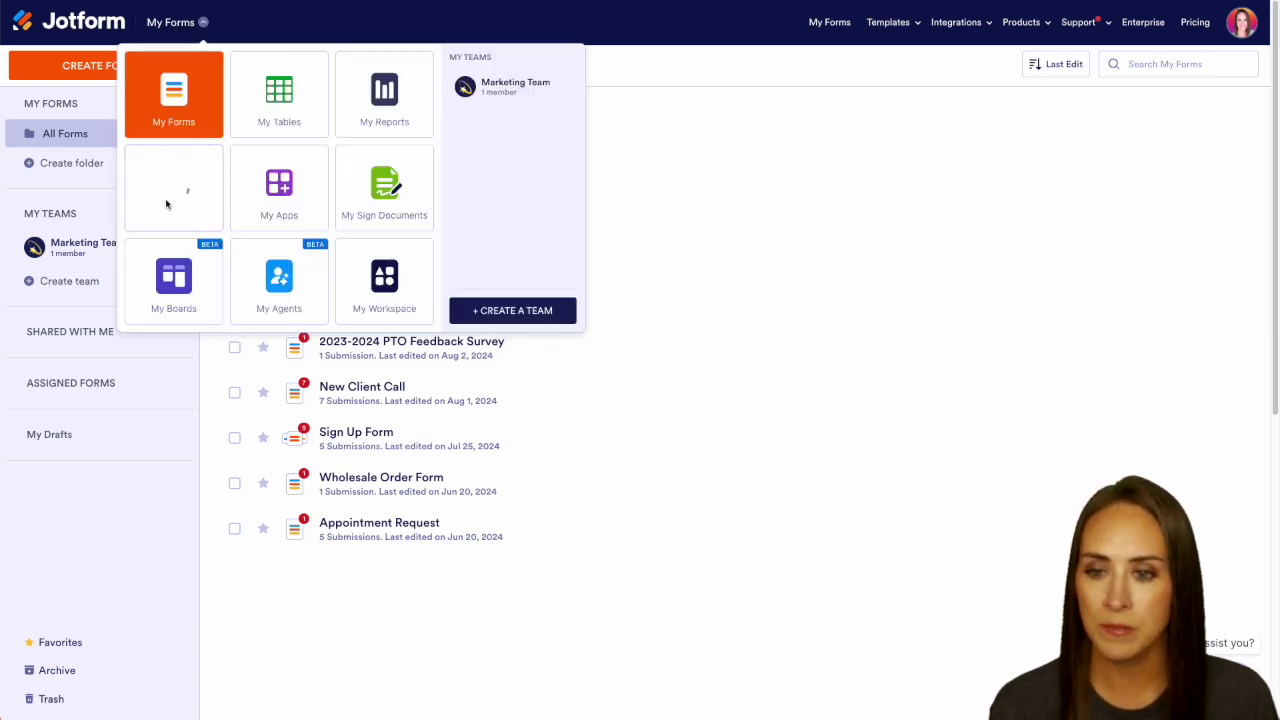
left_click(105, 67)
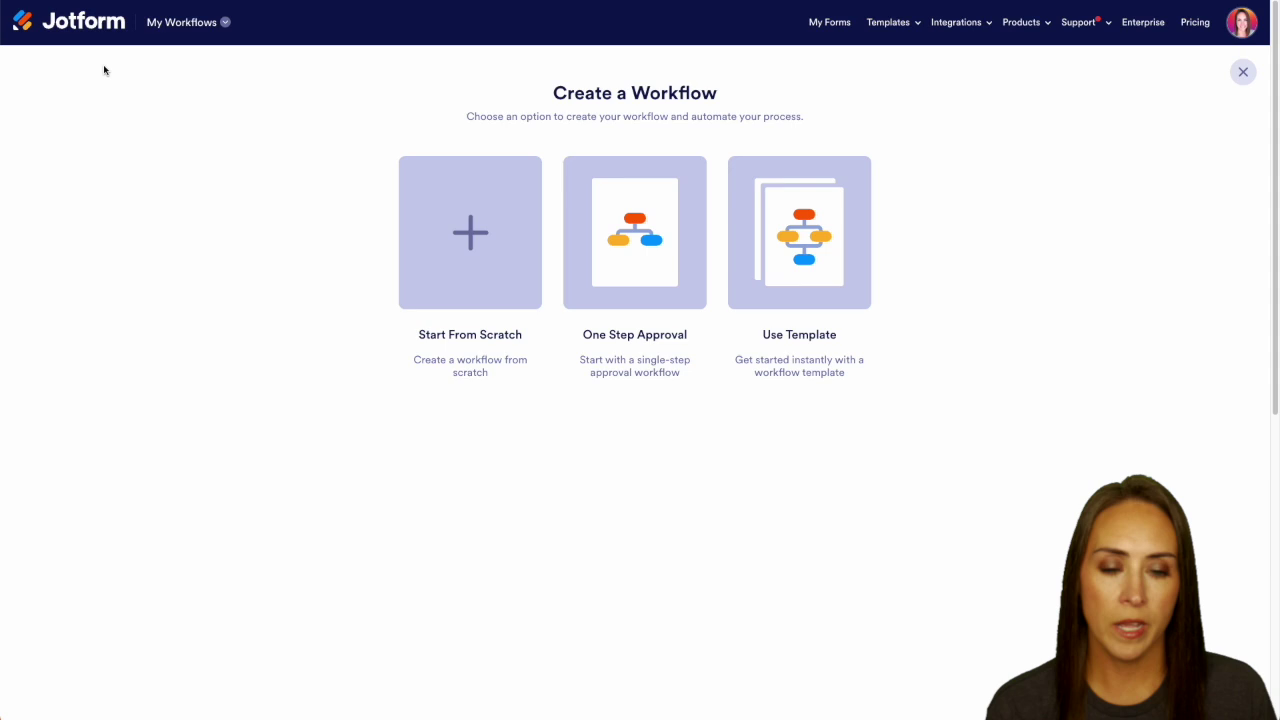
left_click(620, 236)
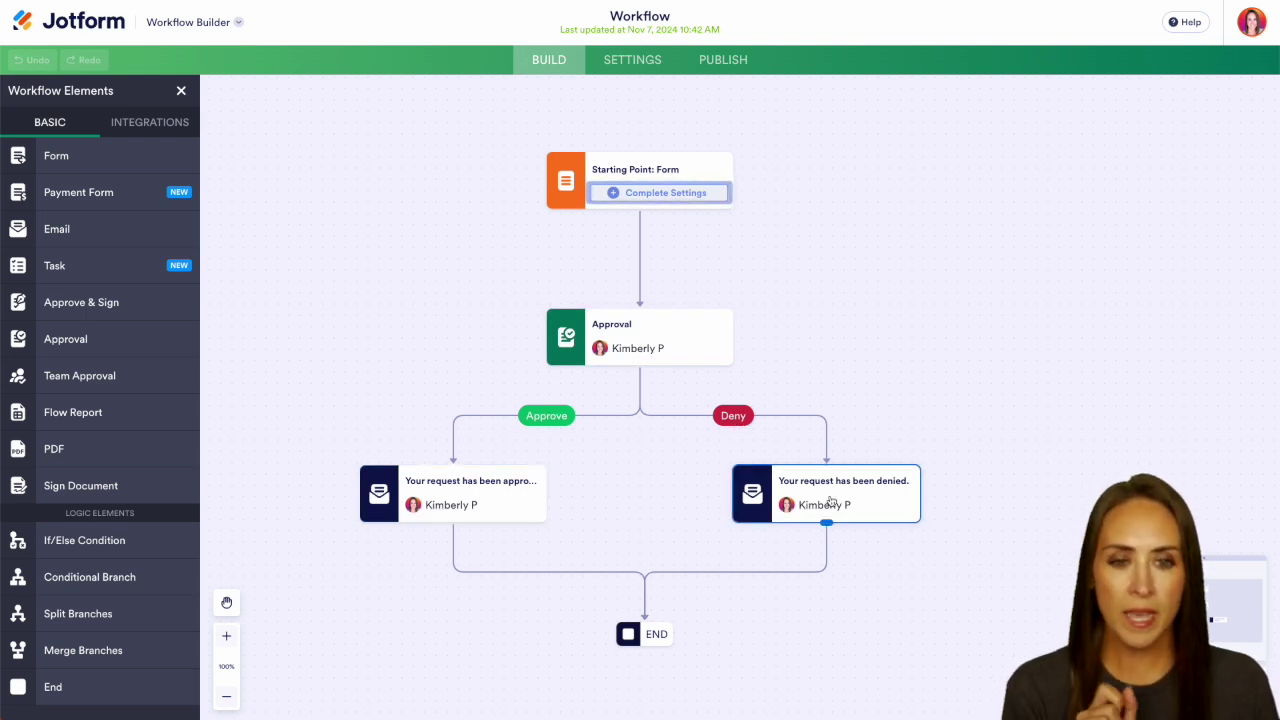
Step: Create a new starting-point form from scratch with Full Name, Email and File Upload fields
left_click(686, 196)
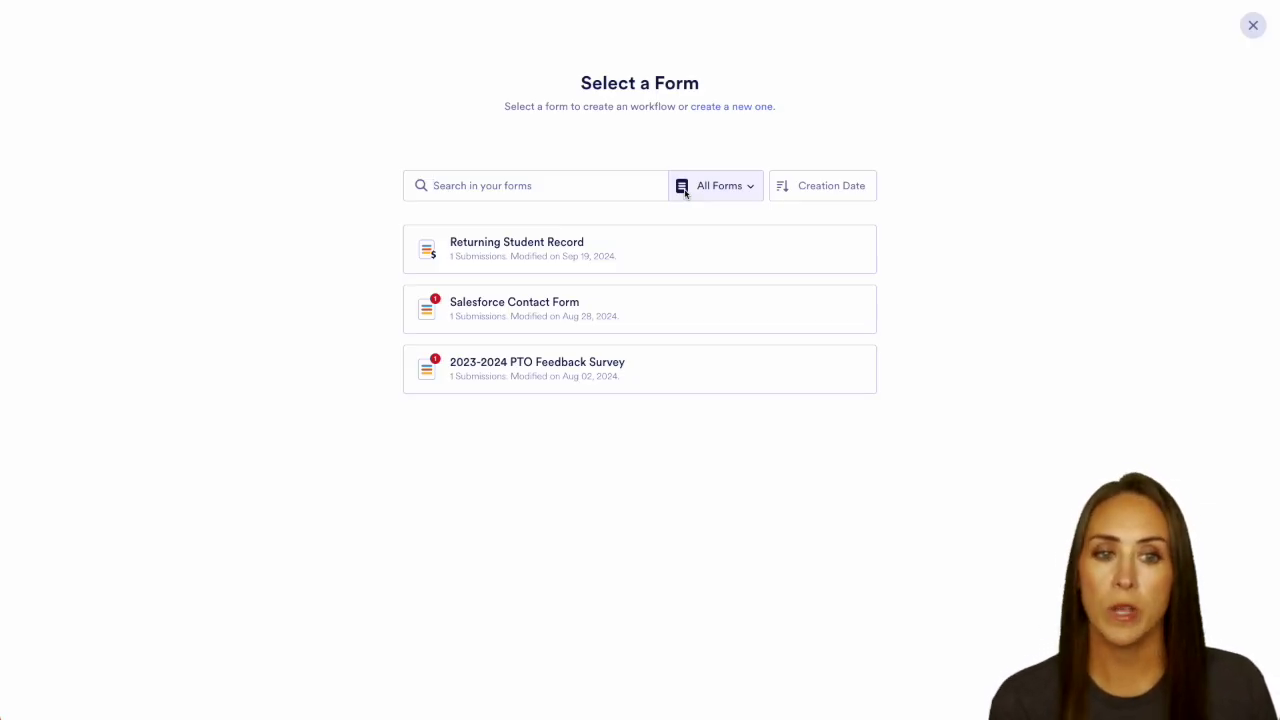
left_click(742, 112)
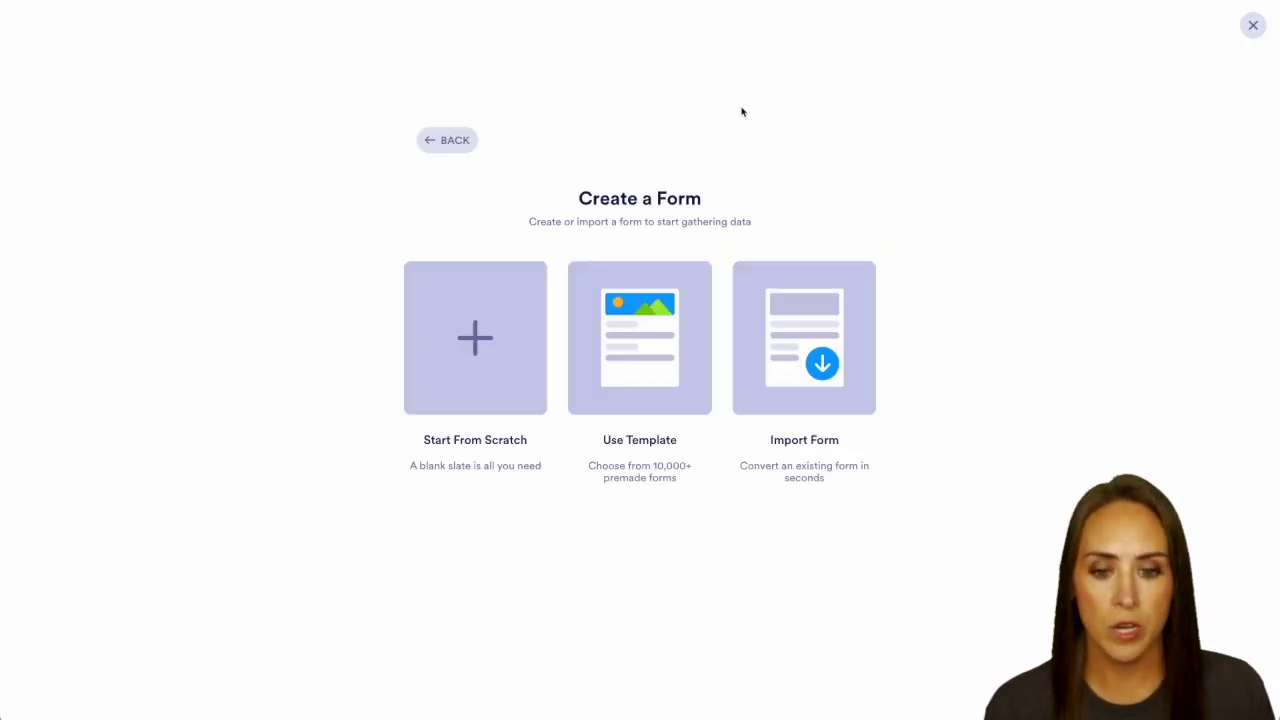
left_click(474, 380)
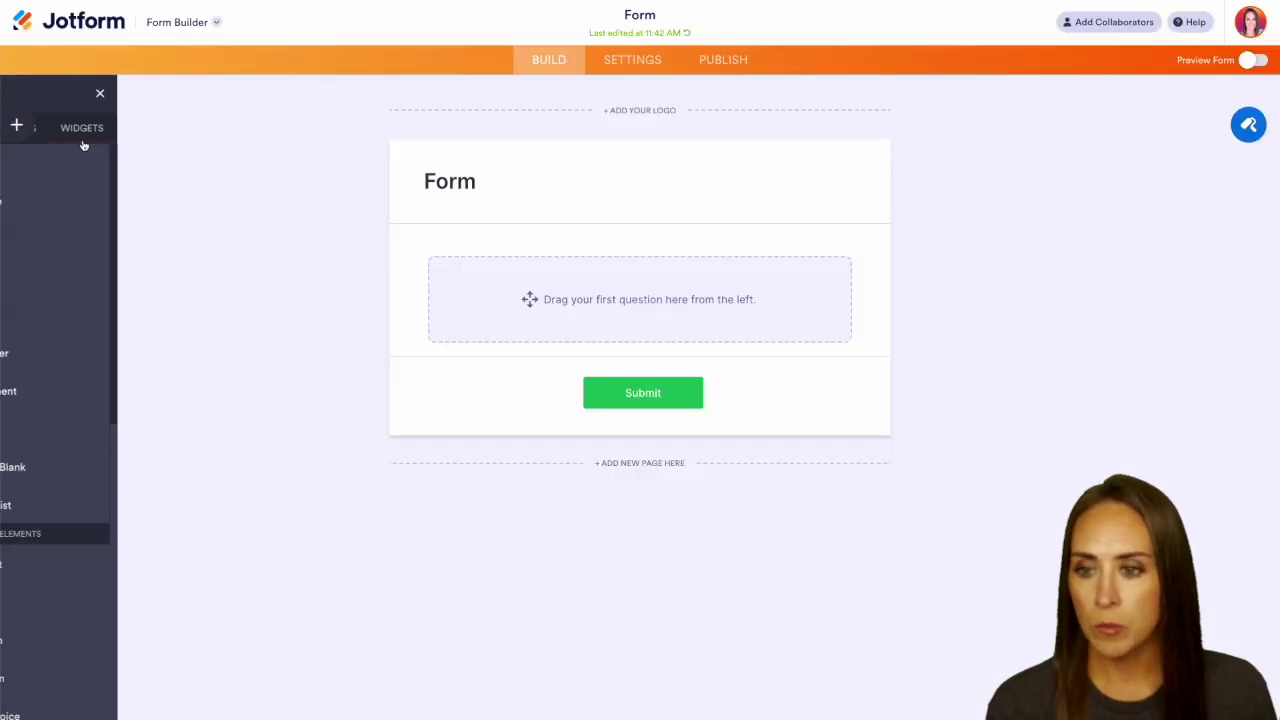
left_click(70, 203)
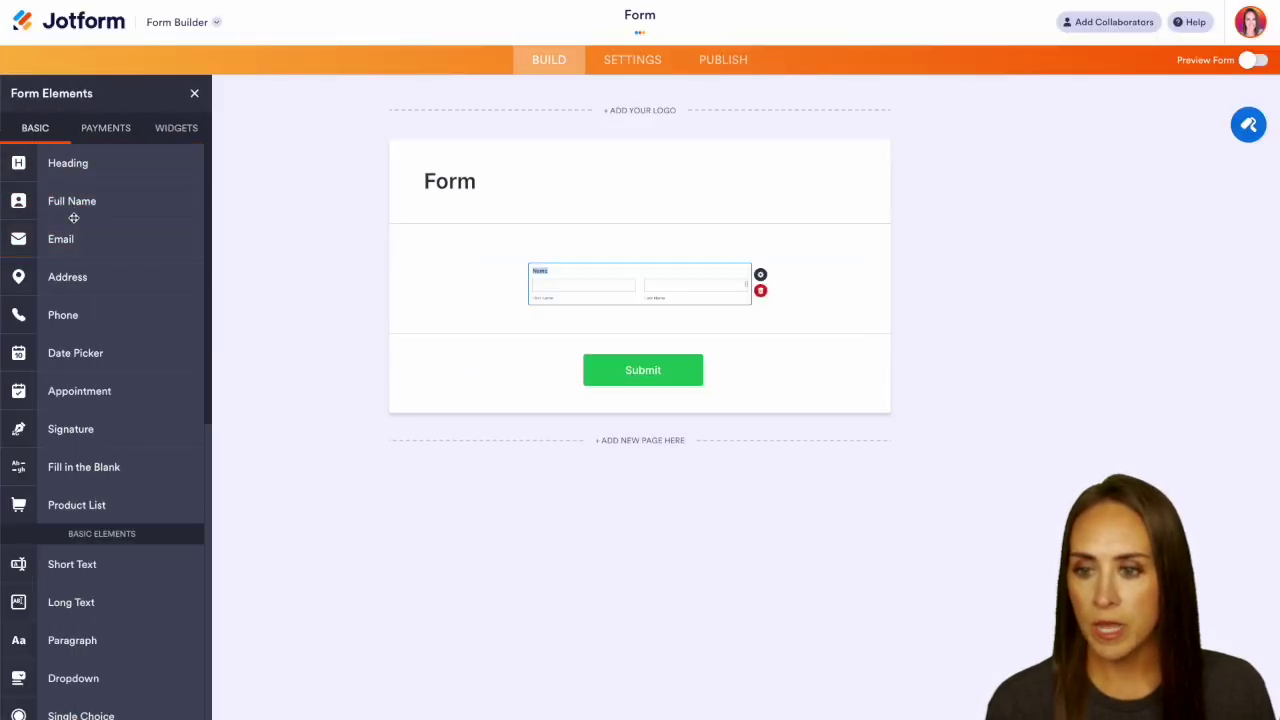
left_click(66, 239)
scroll(100, 620, "down", 5)
left_click(75, 374)
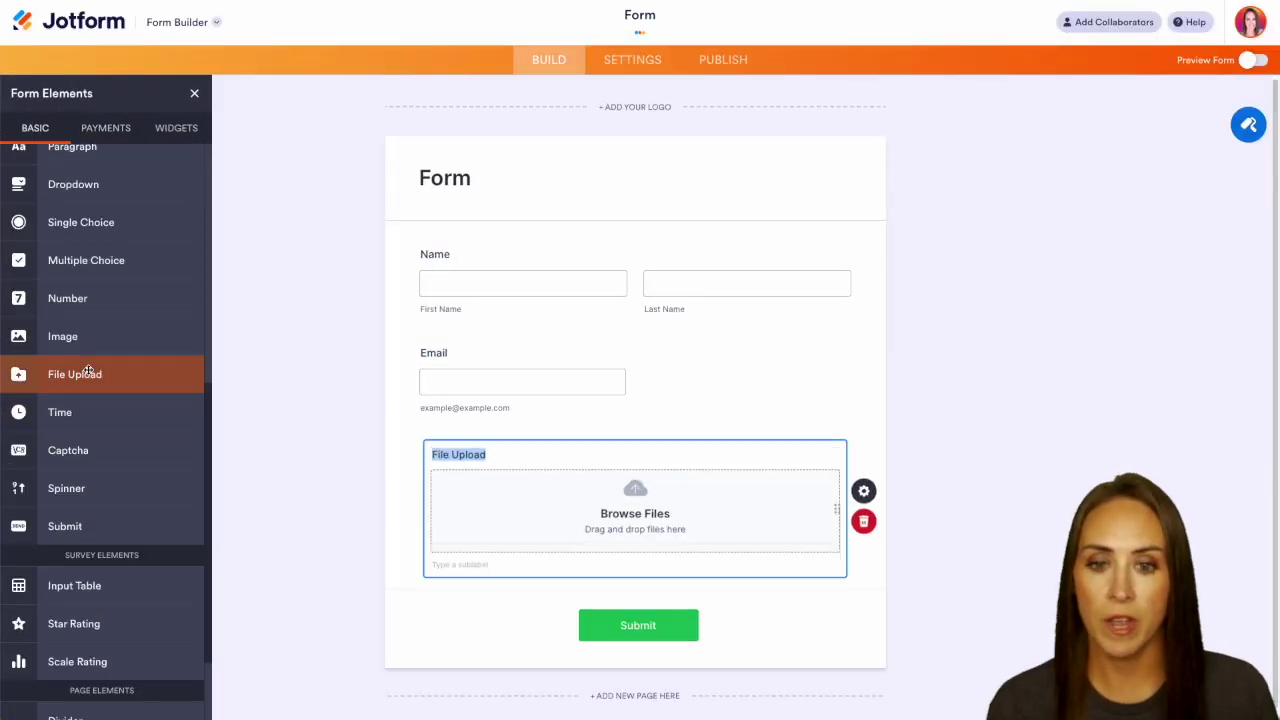
Step: Retitle the form heading to 'File Upload'
left_click(458, 165)
double_click(458, 165)
type("File Up;")
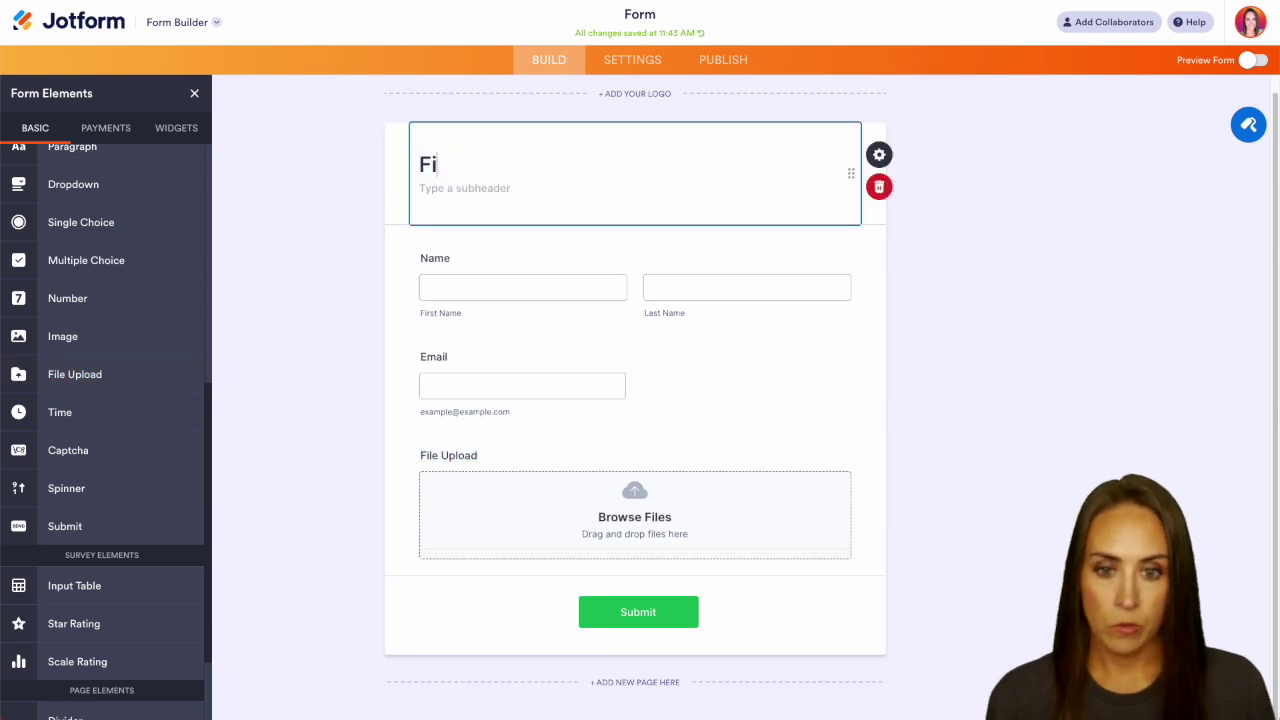
key("BackSpace")
key("BackSpace")
key("BackSpace")
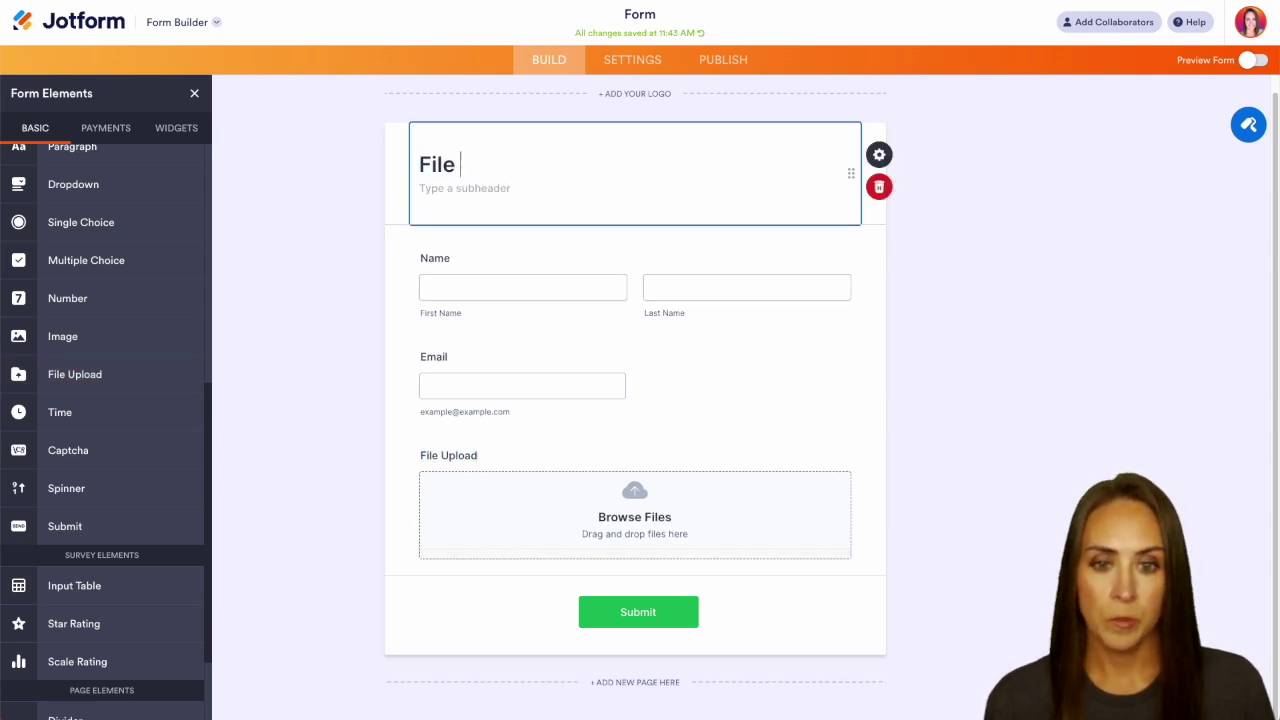
type("Upload")
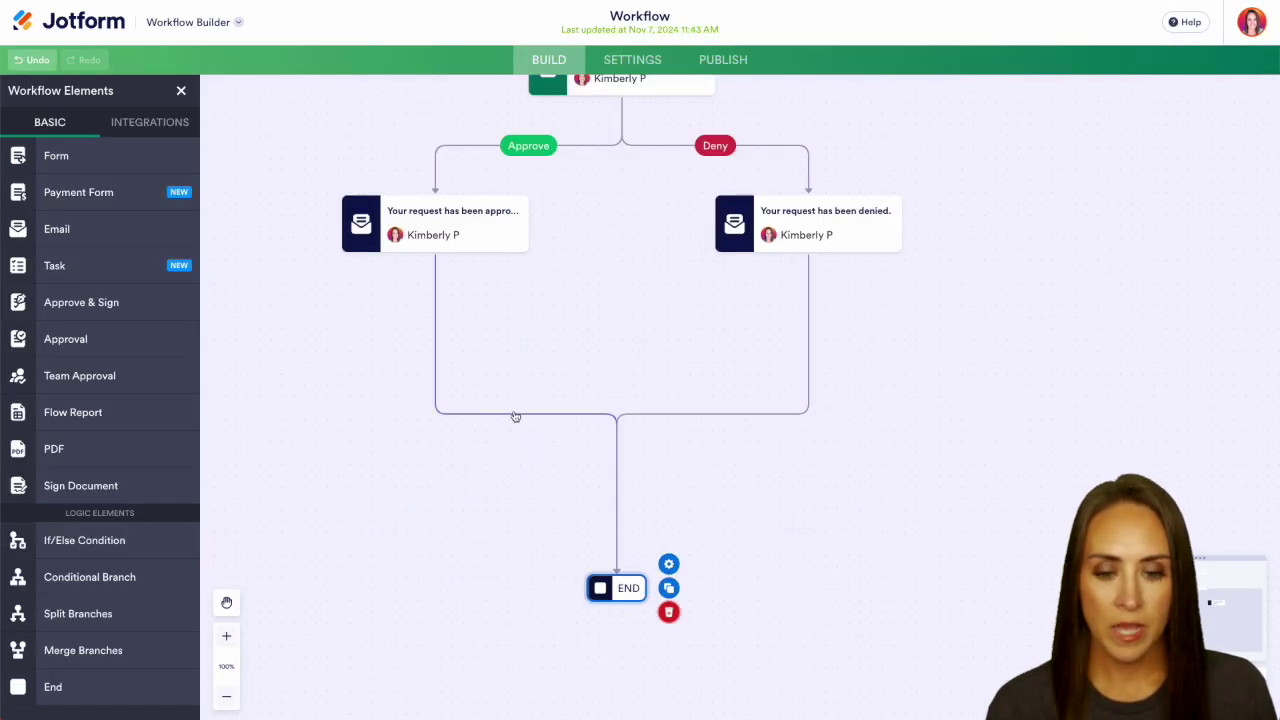
Step: Delete the approved branch's link to the merge point
mouse_move(514, 417)
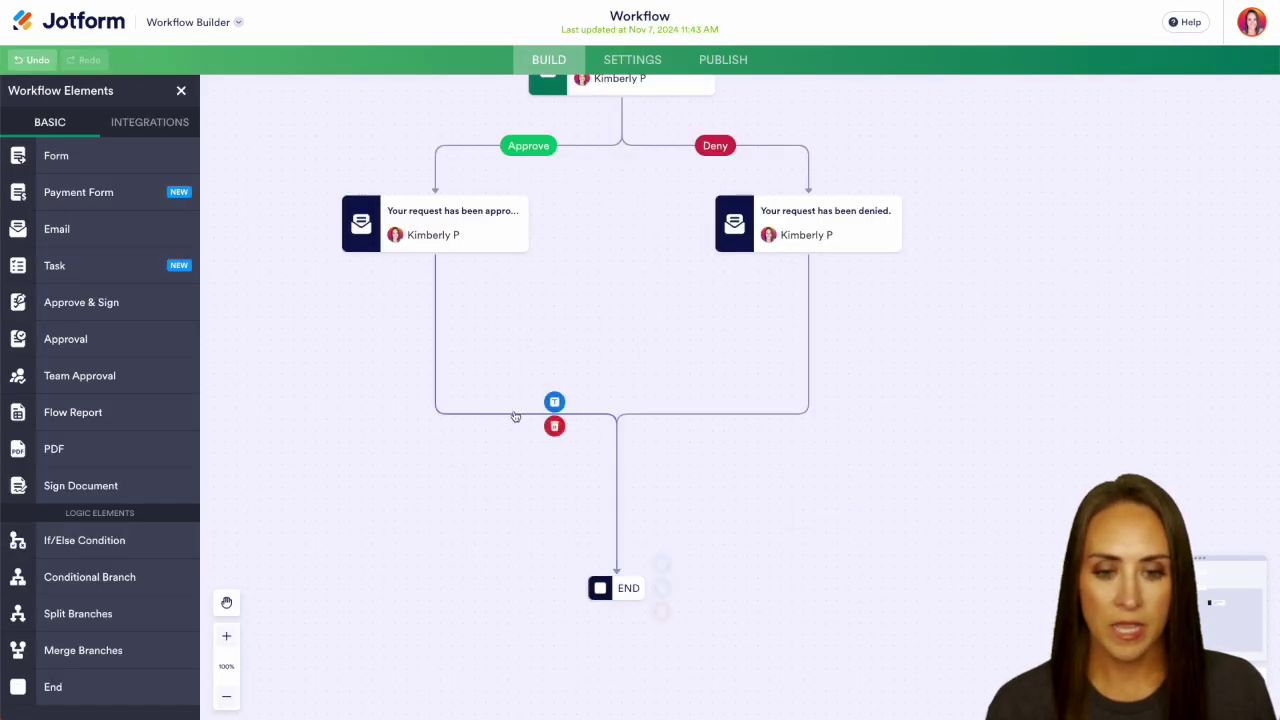
left_click(553, 428)
left_click(826, 471)
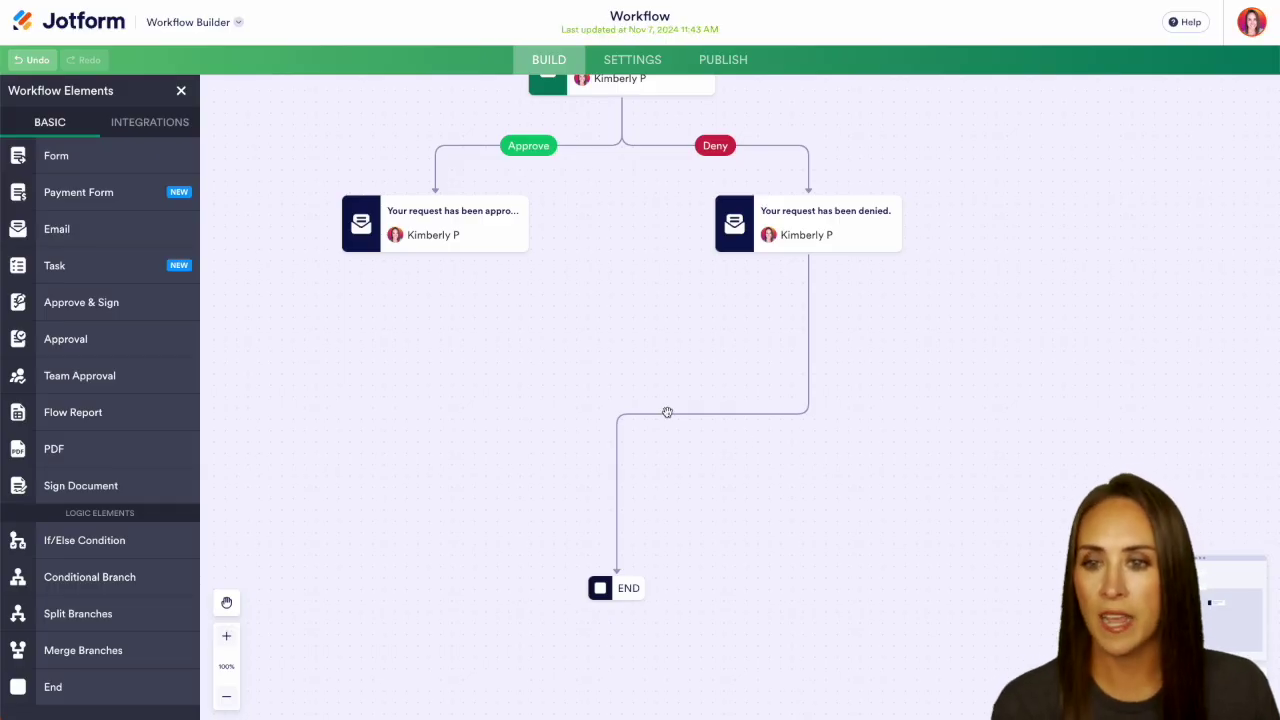
Step: Add a Box Send Files step under the approval email and connect it to END
left_click(155, 128)
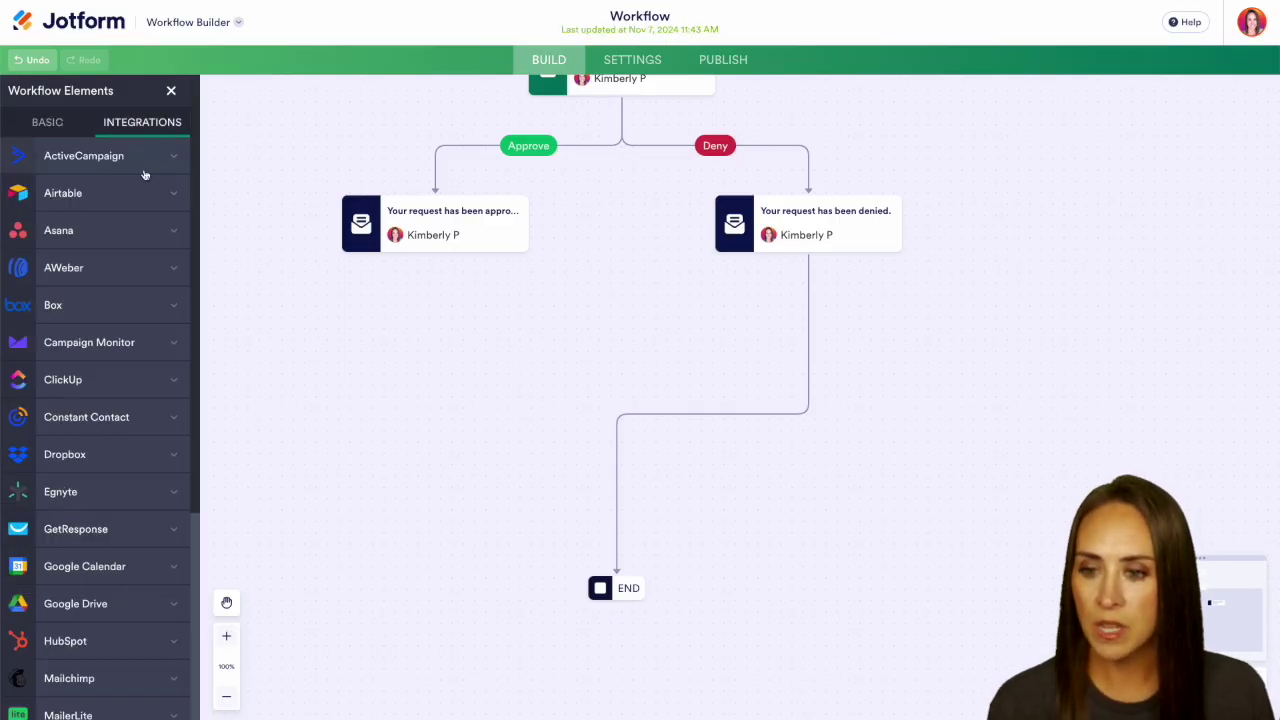
left_click(118, 314)
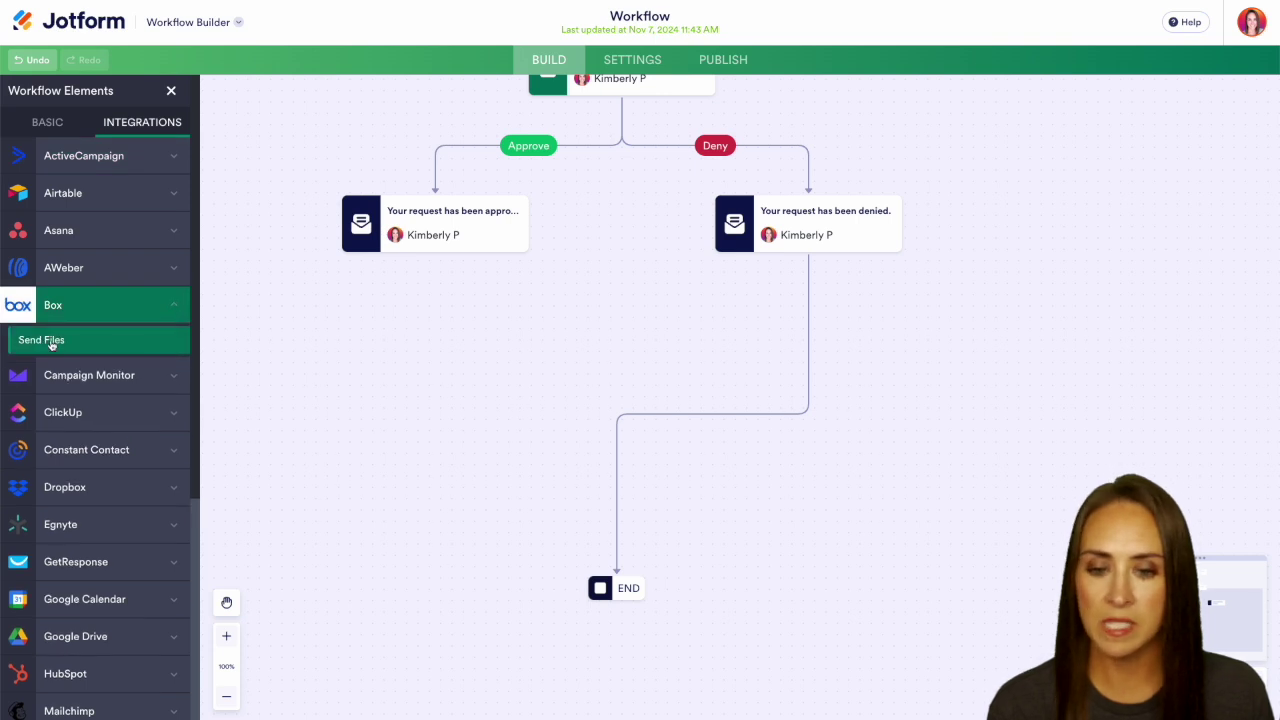
left_click_drag(57, 340, 395, 360)
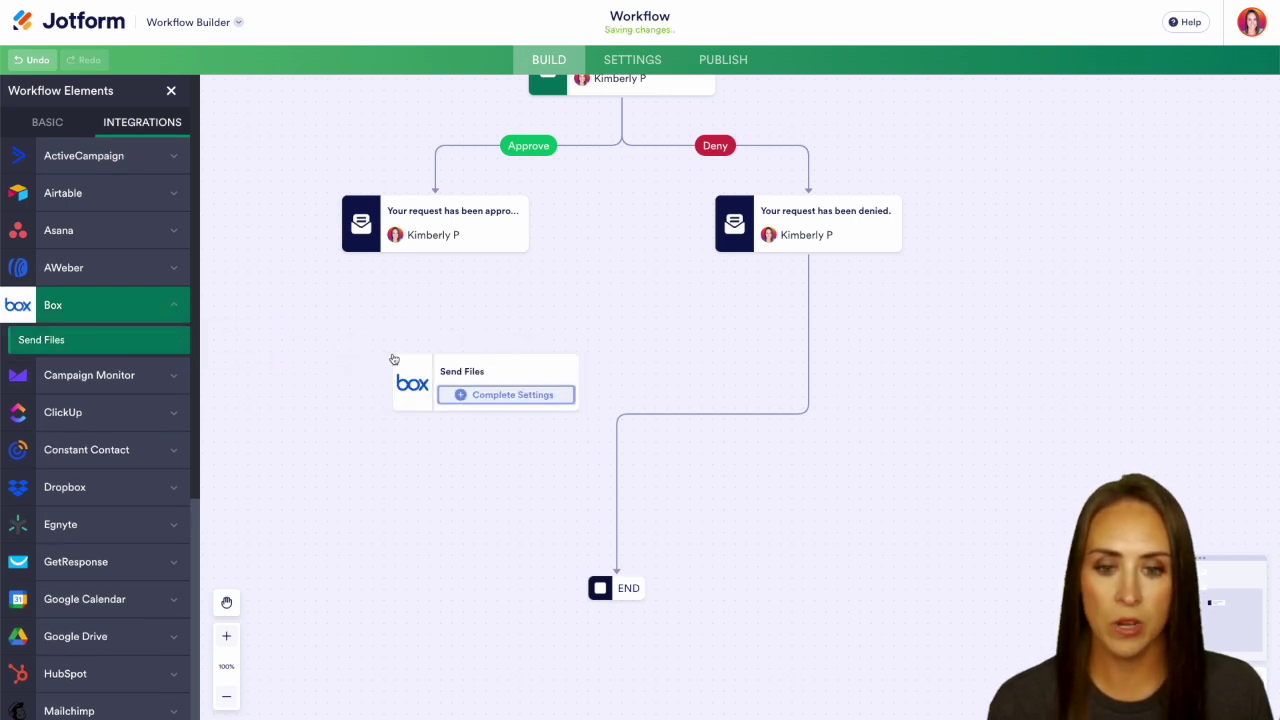
left_click_drag(531, 371, 481, 350)
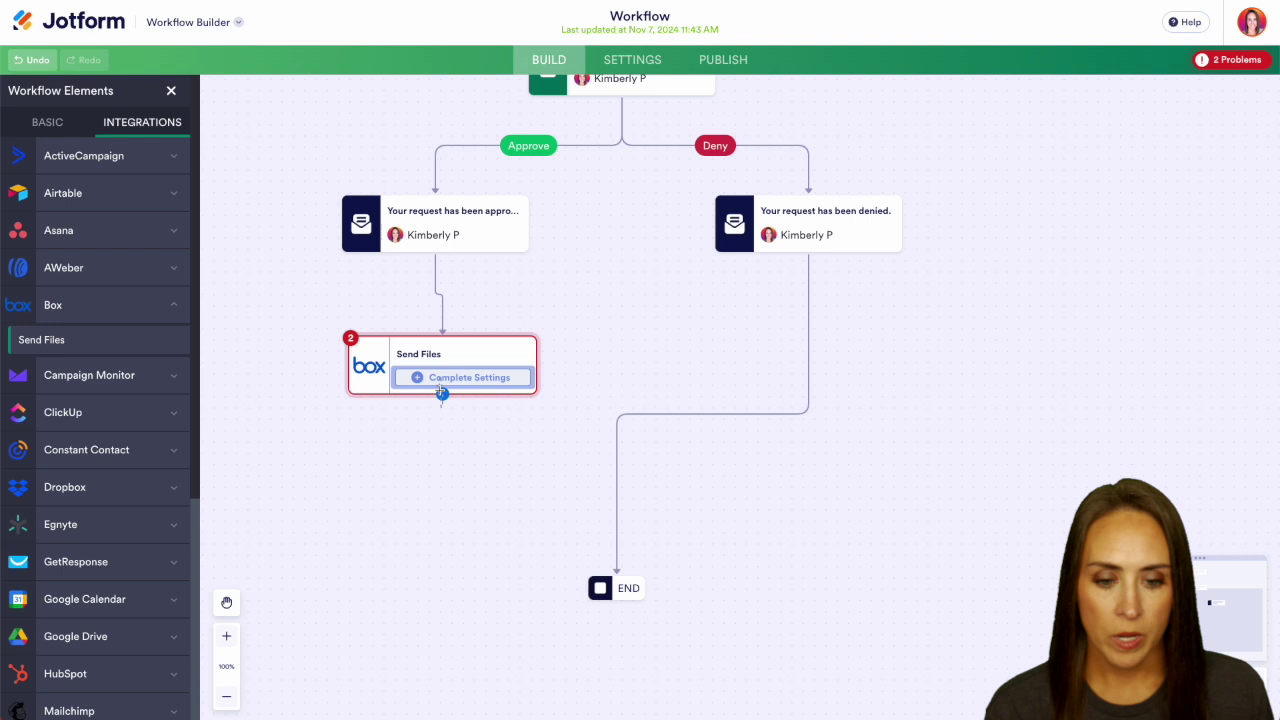
left_click_drag(443, 395, 616, 578)
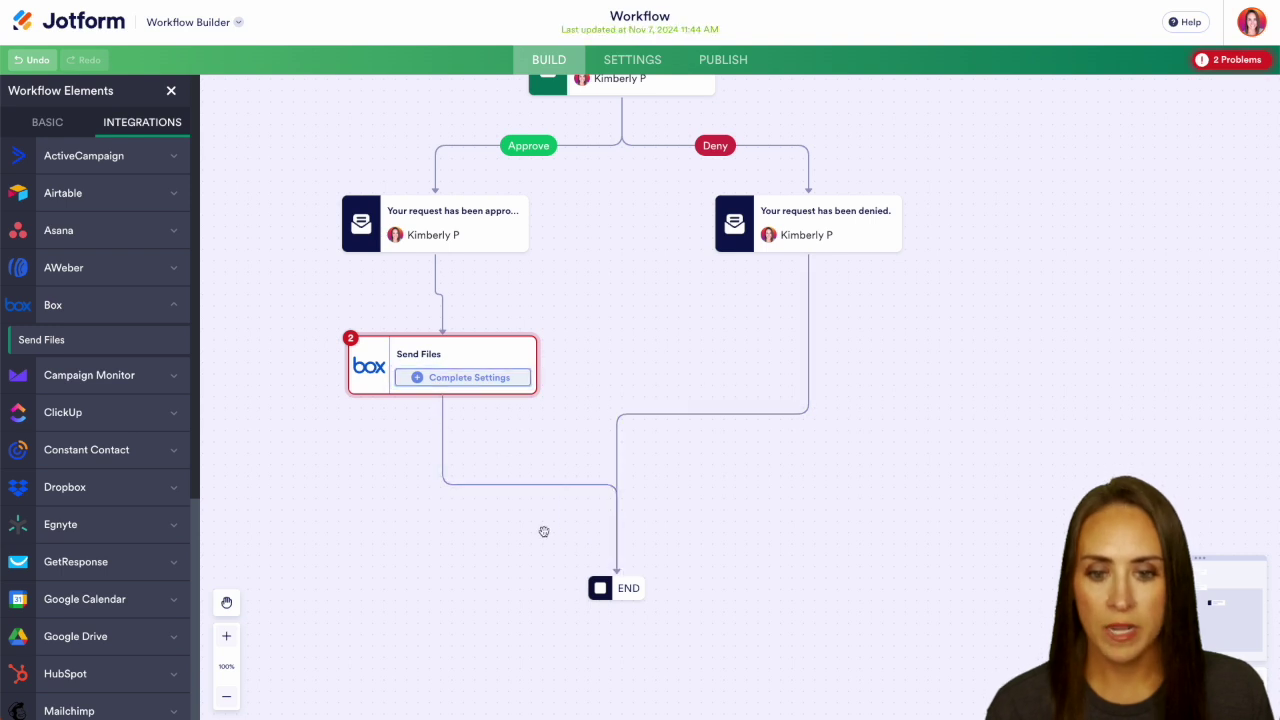
Step: Authorize the Box account and set the Box step's folder name to 'File Uploads'
left_click(458, 381)
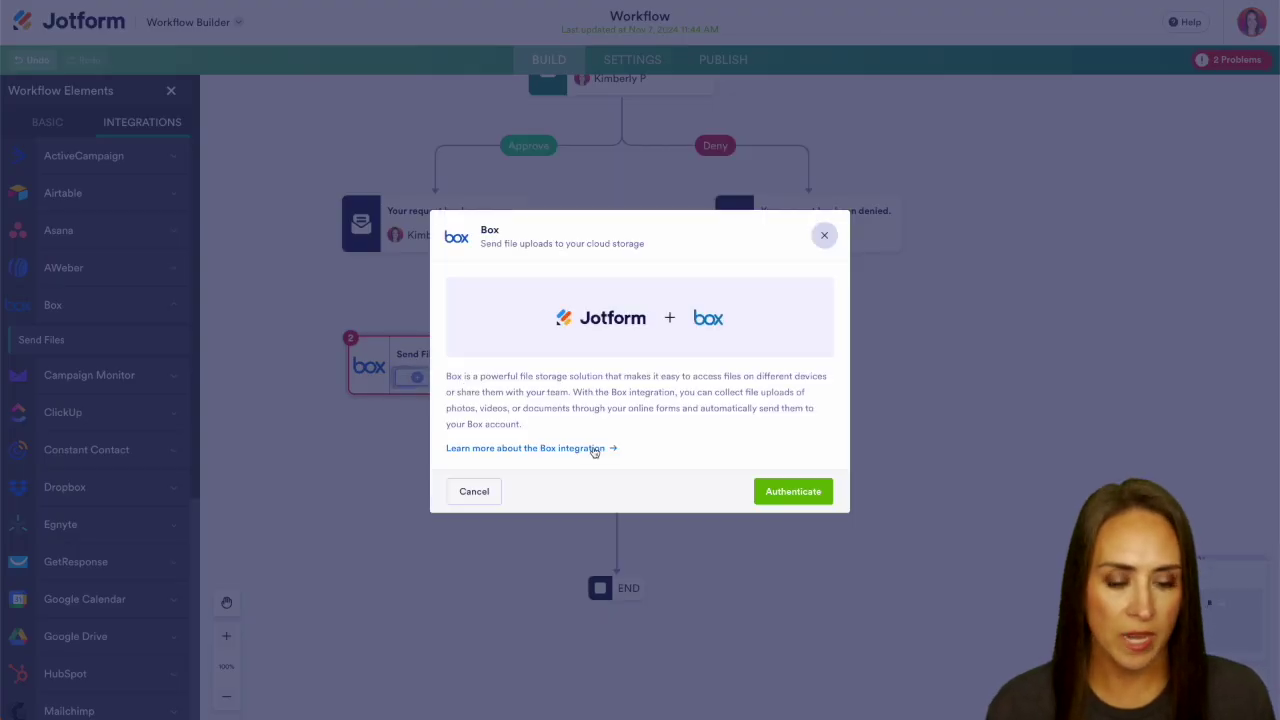
left_click(790, 494)
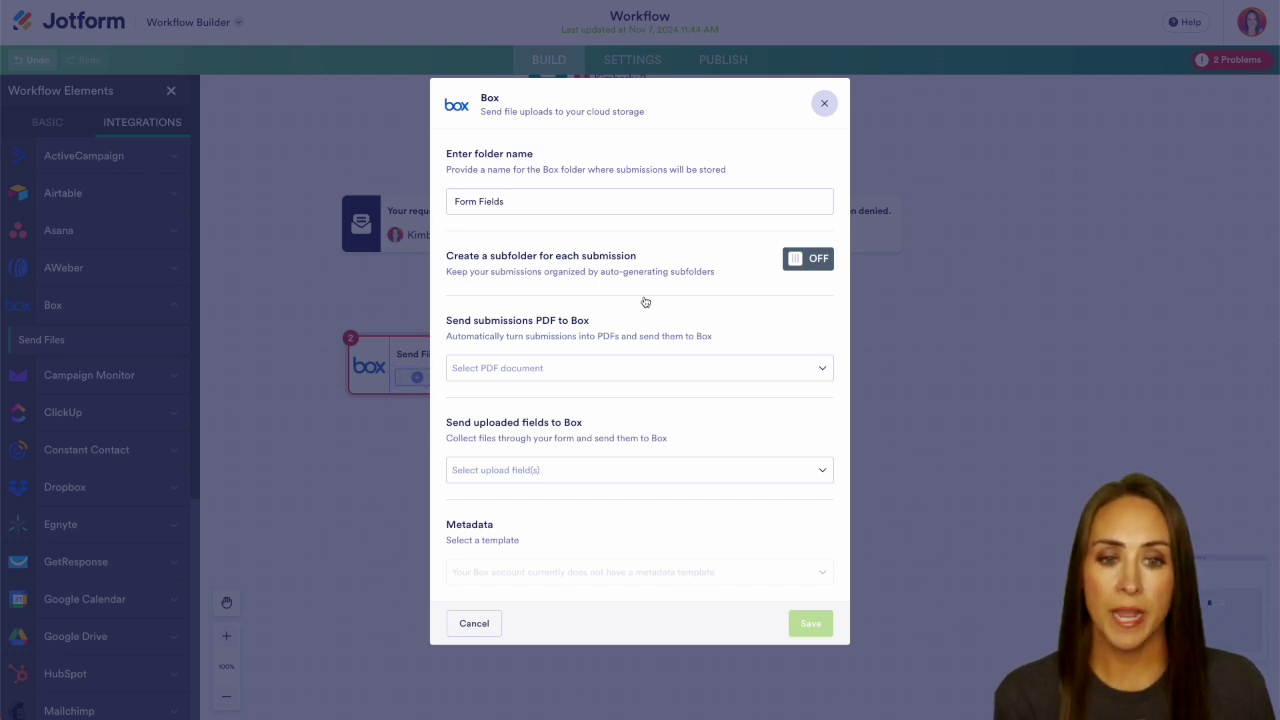
triple_click(568, 201)
key("BackSpace")
type("Fi")
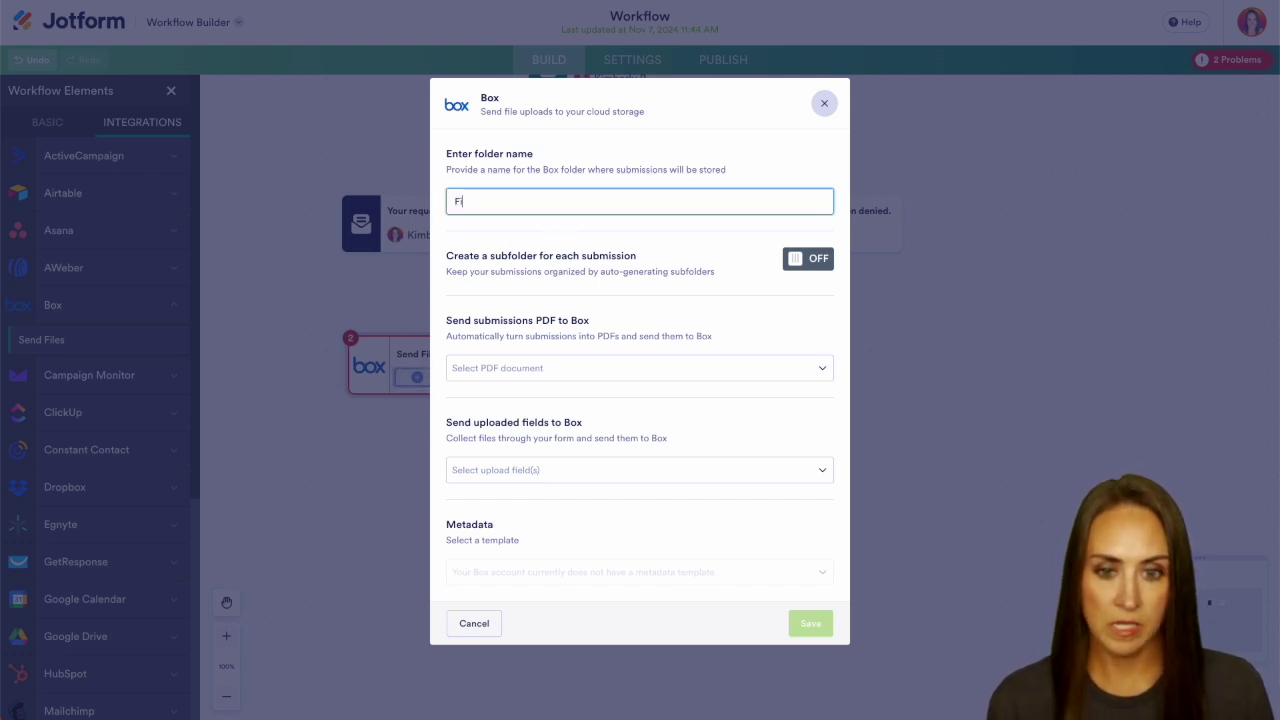
type("le Uploads")
left_click(512, 218)
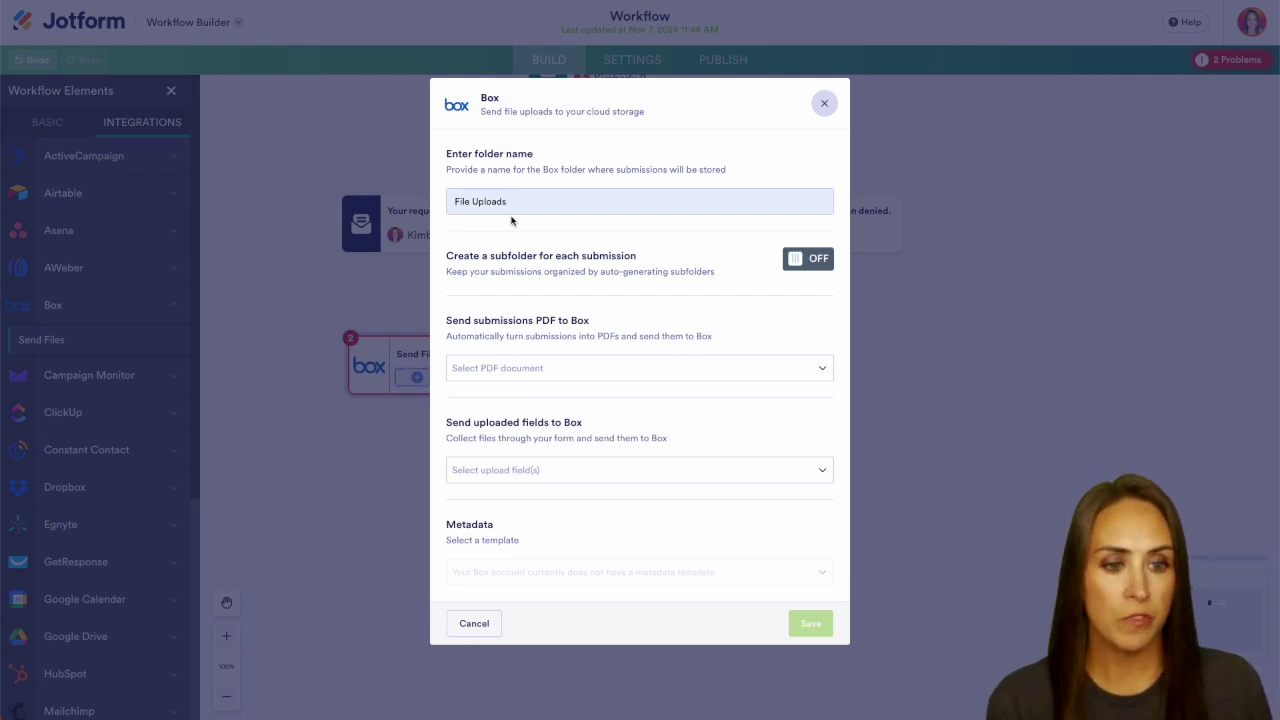
Step: Enable per-submission subfolders named 'Submission ID - Form Title'
left_click(810, 258)
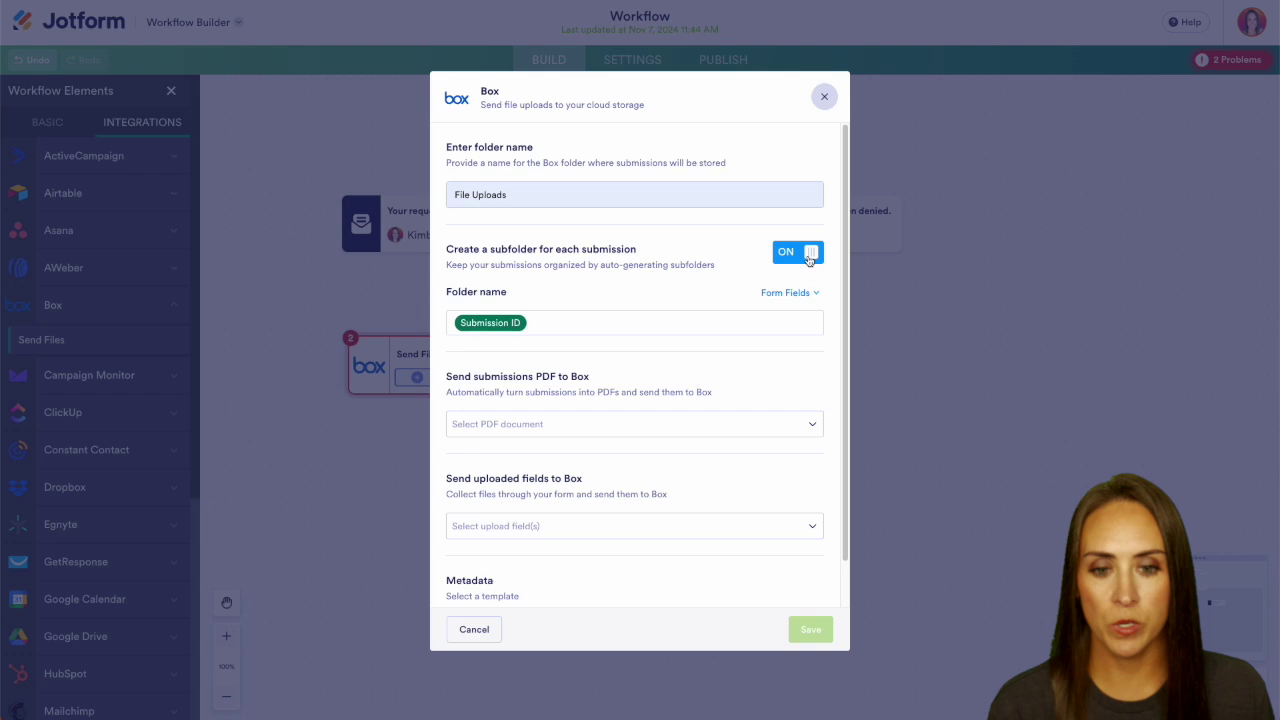
left_click(603, 322)
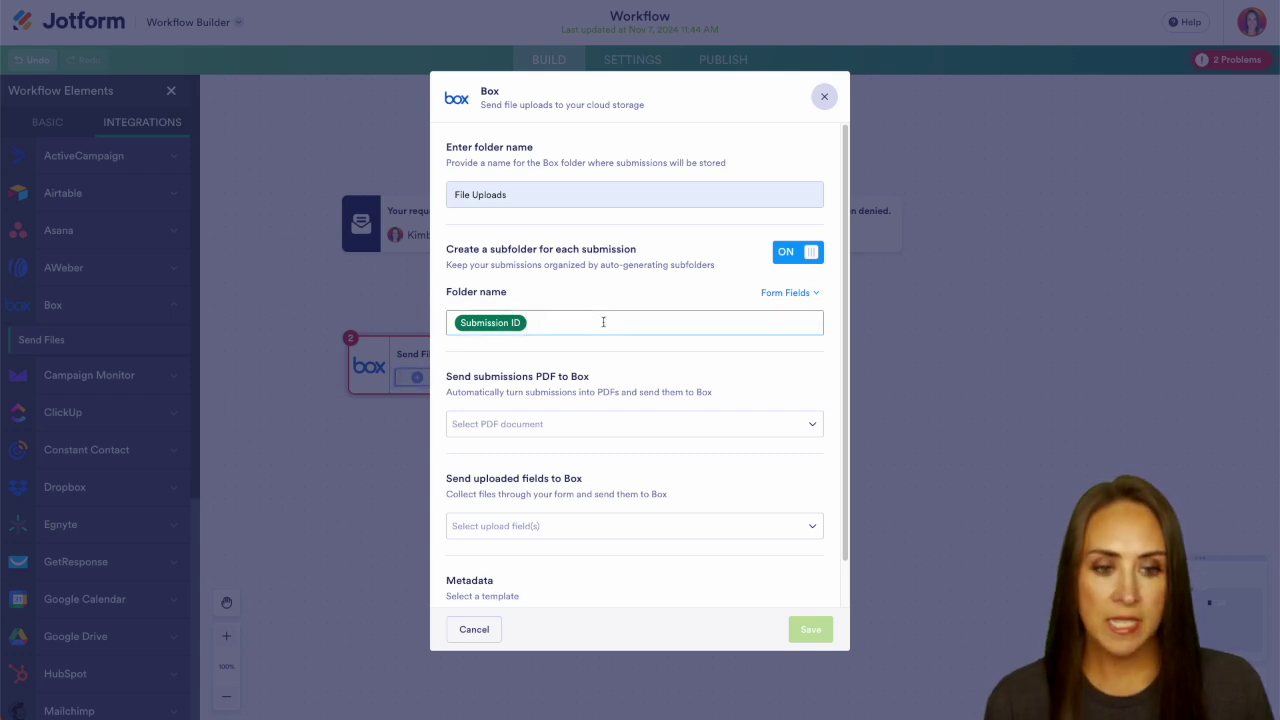
type("-")
left_click(788, 292)
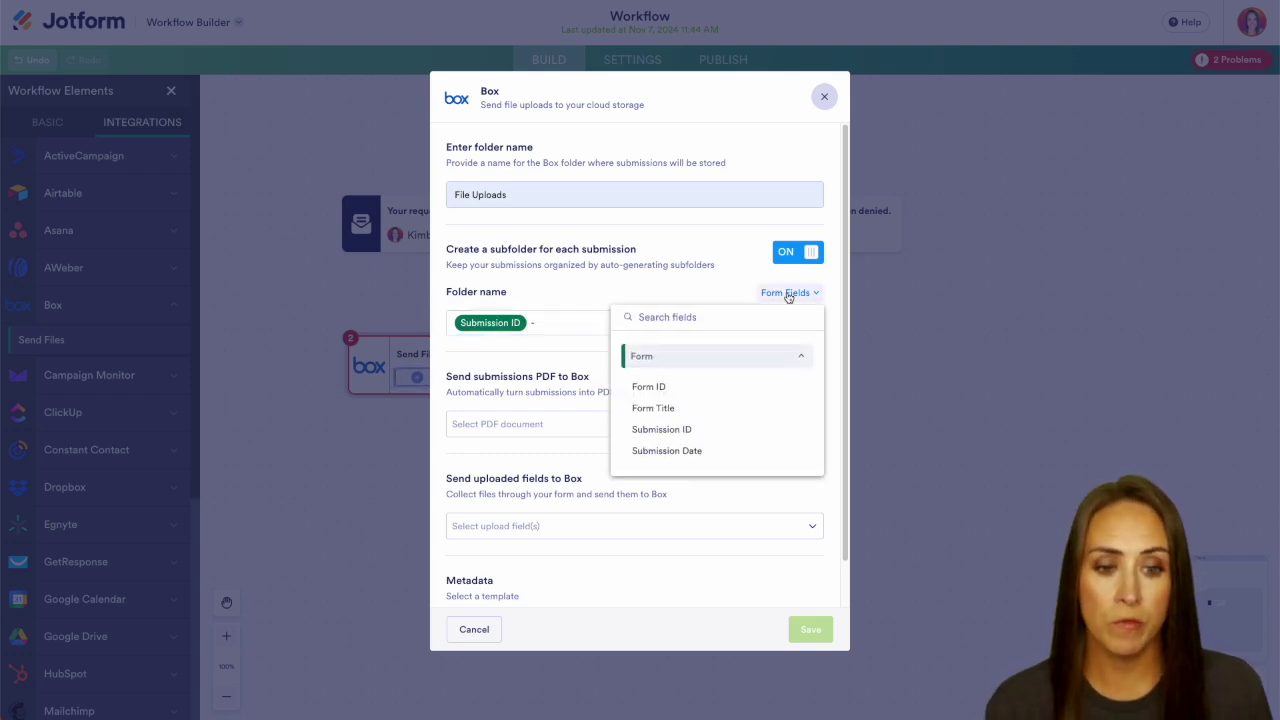
left_click(678, 412)
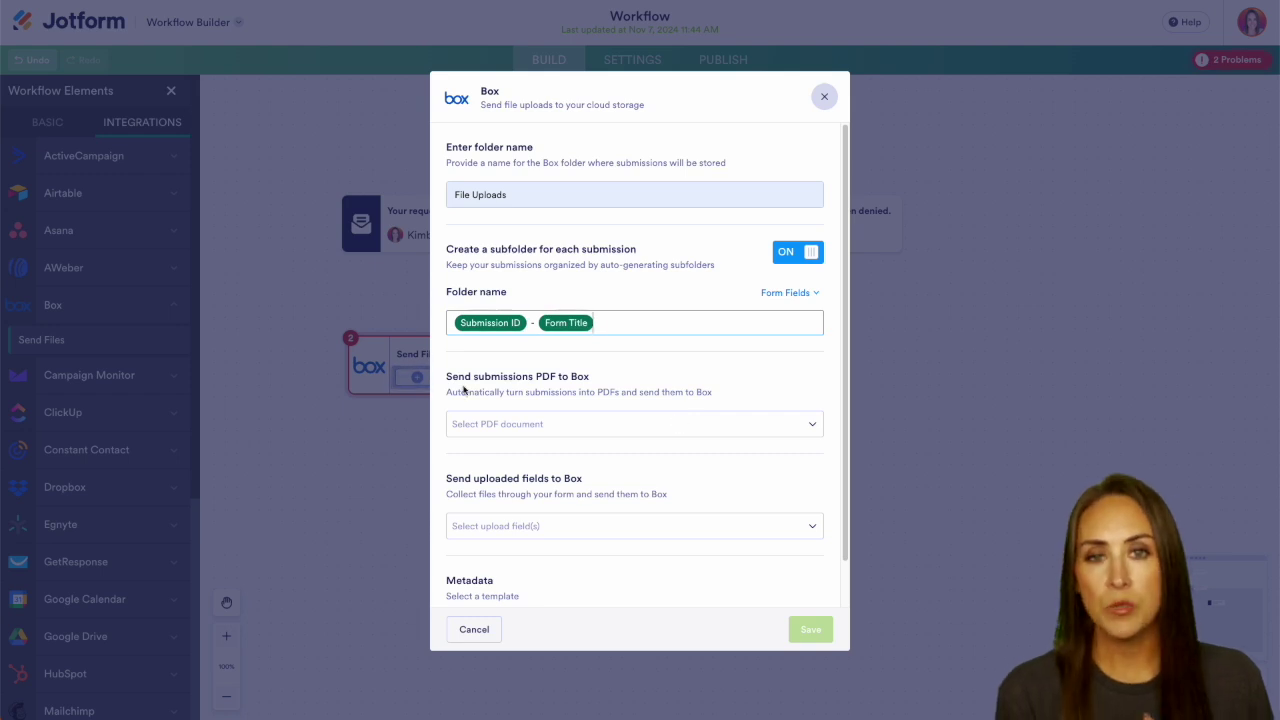
Step: Choose the Default PDF as the submission PDF and save the Box step
left_click(662, 430)
left_click(502, 482)
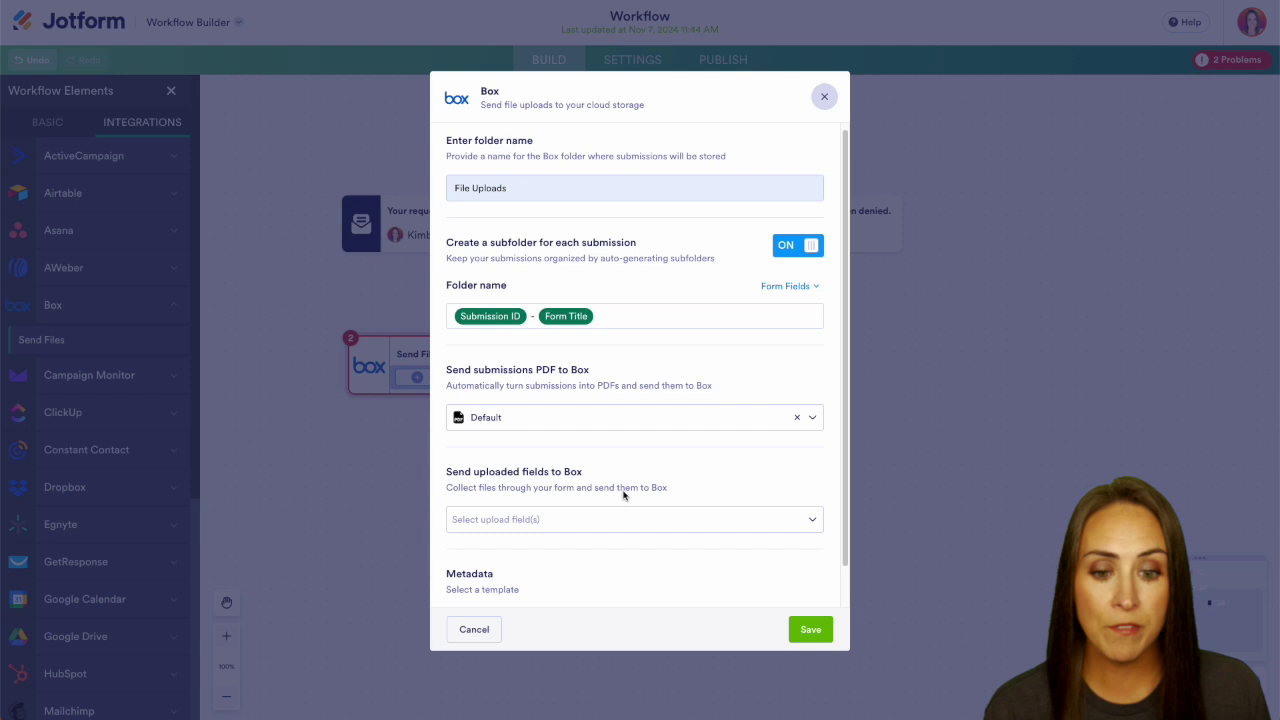
scroll(586, 494, "down", 1)
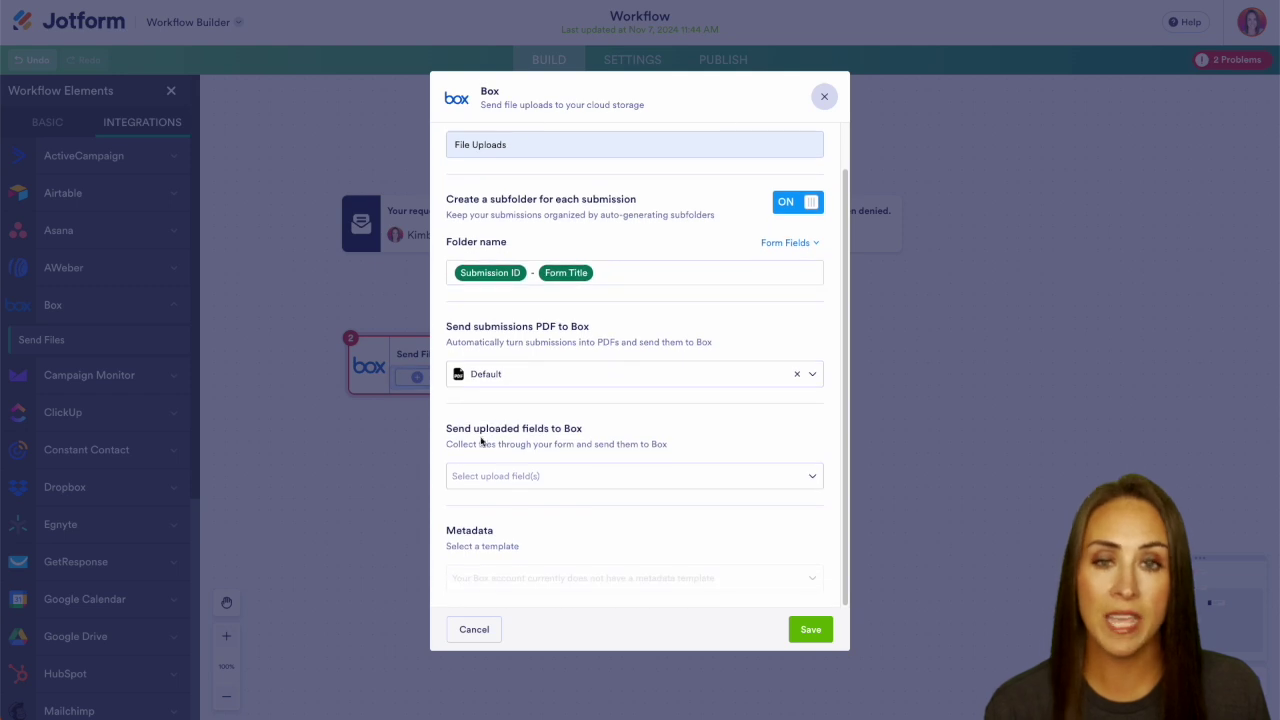
left_click(566, 477)
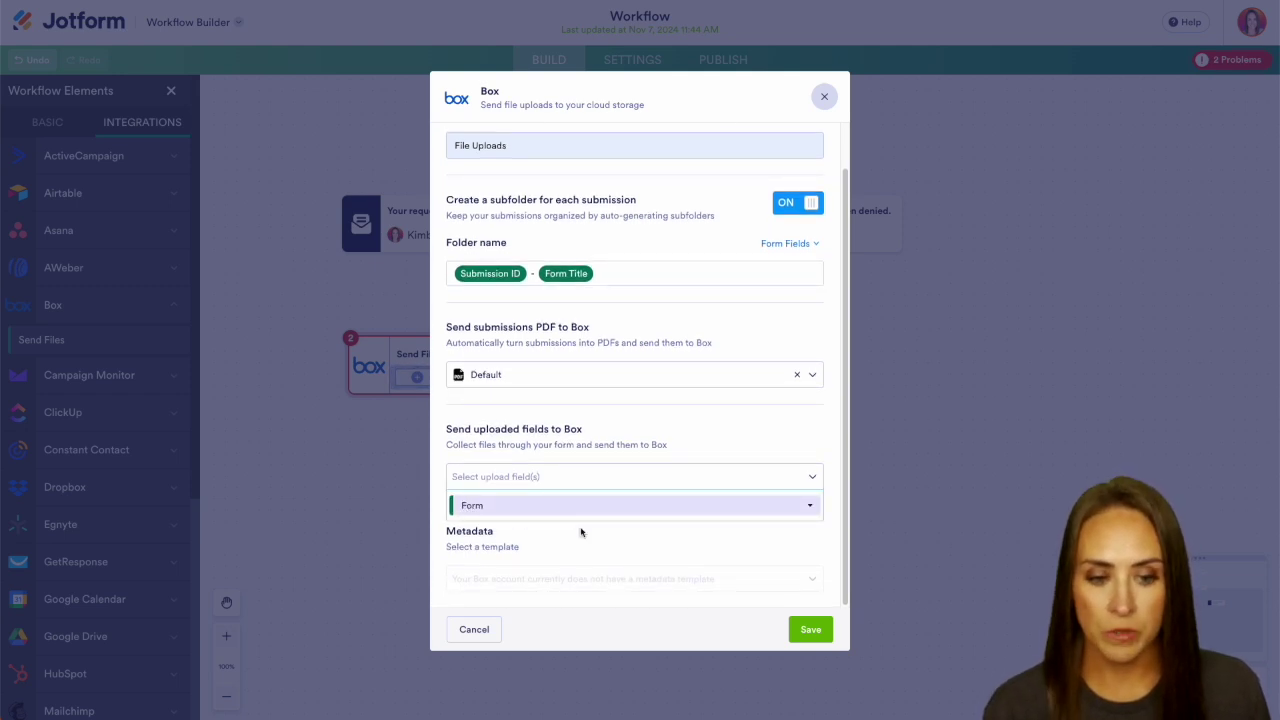
left_click(815, 630)
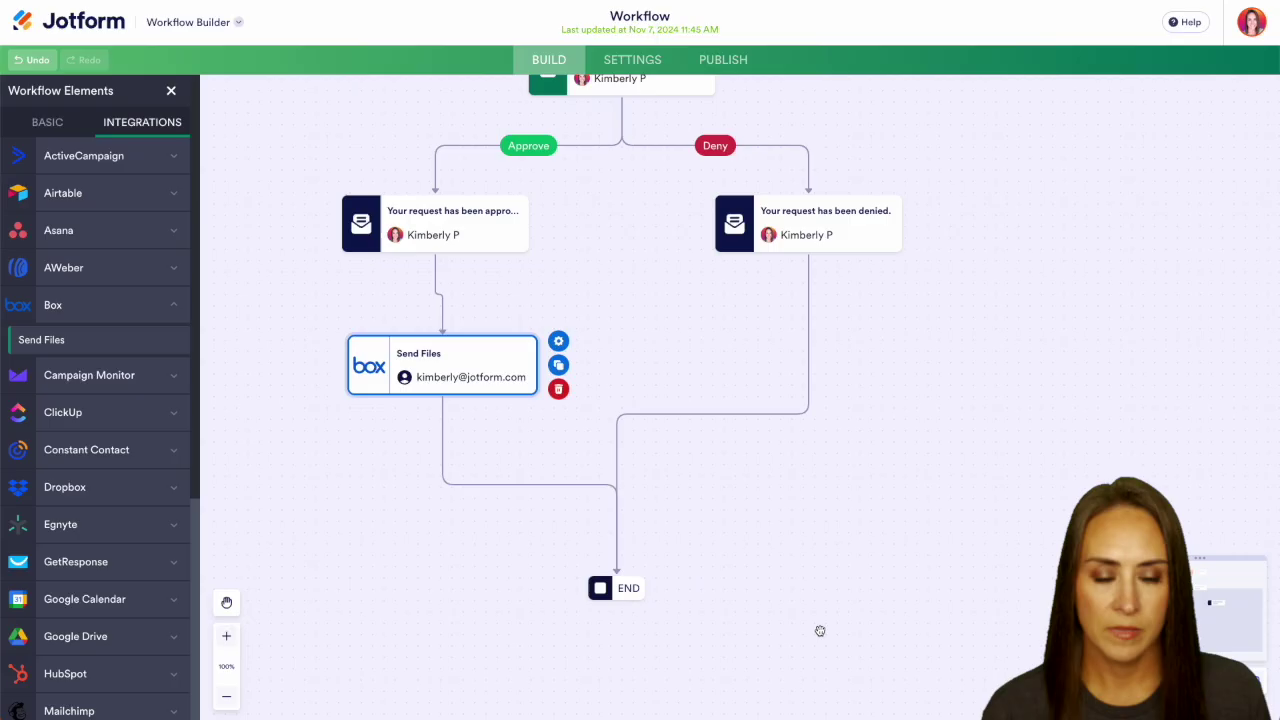
Step: Publish the form and submit a test entry with a name, e-mail and Full Team Spreadsheet.xlsx
left_click(732, 63)
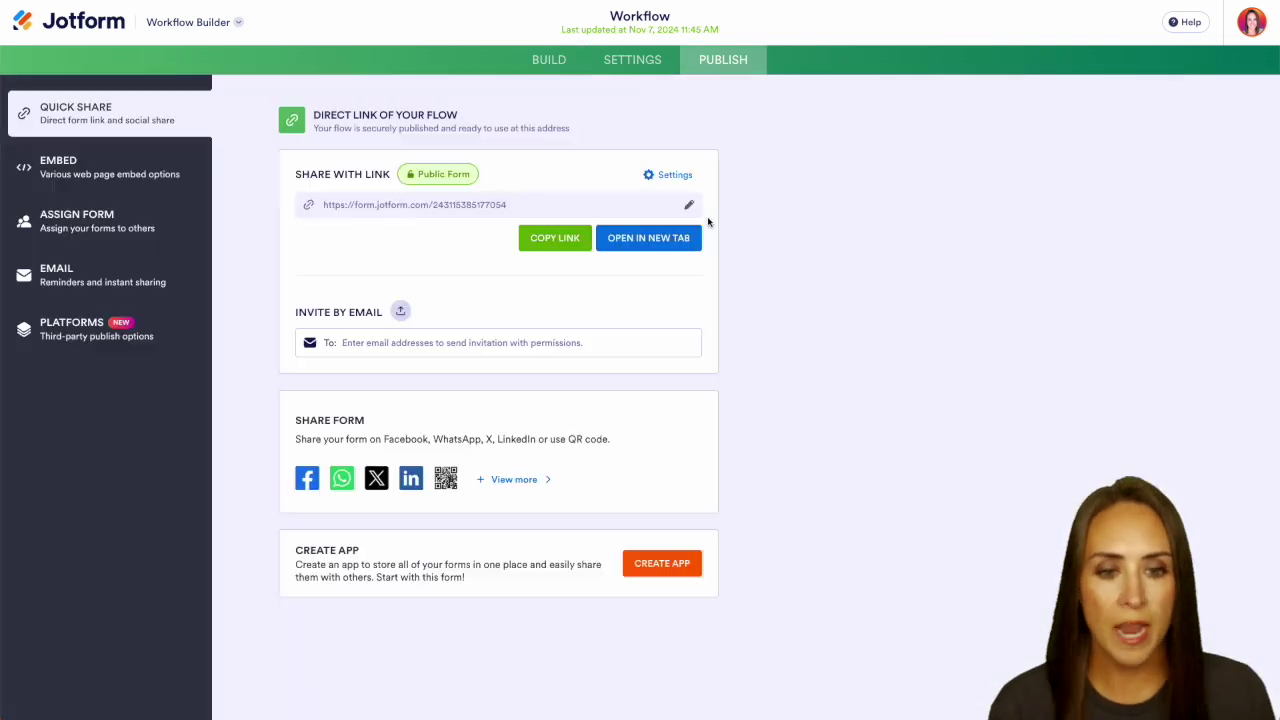
left_click(637, 248)
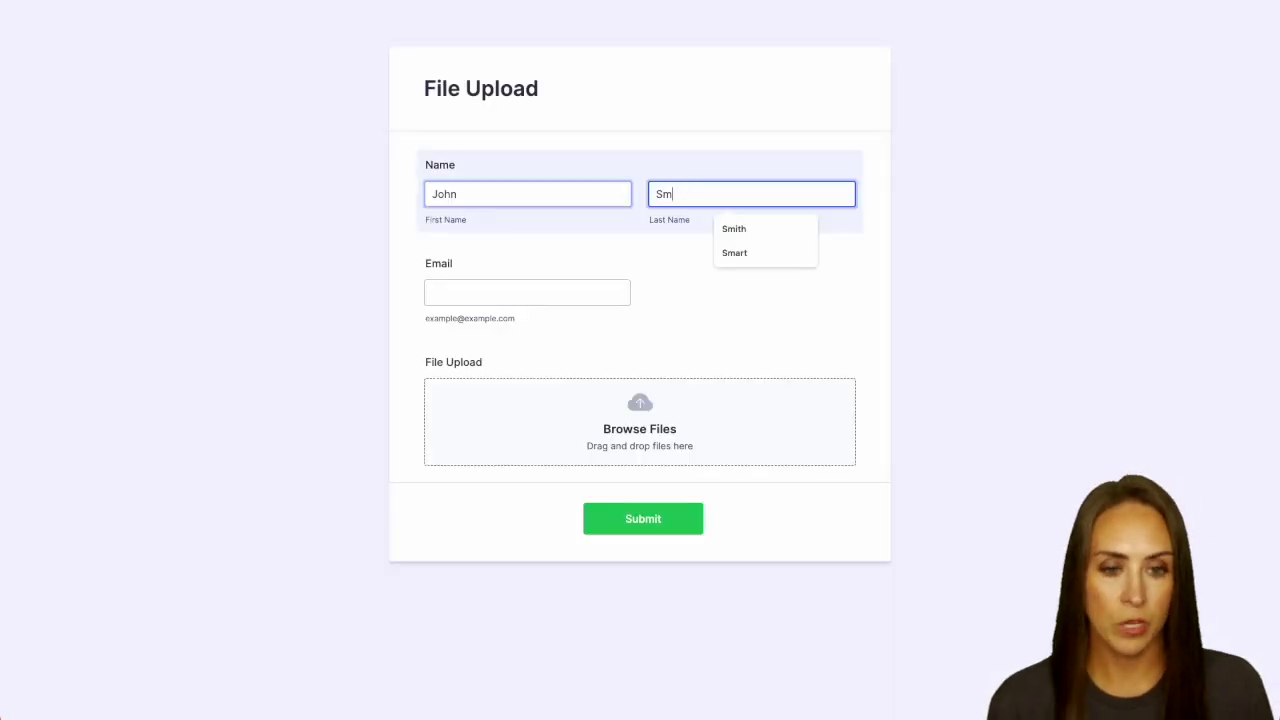
type("th")
key("Tab")
type("john@example.com")
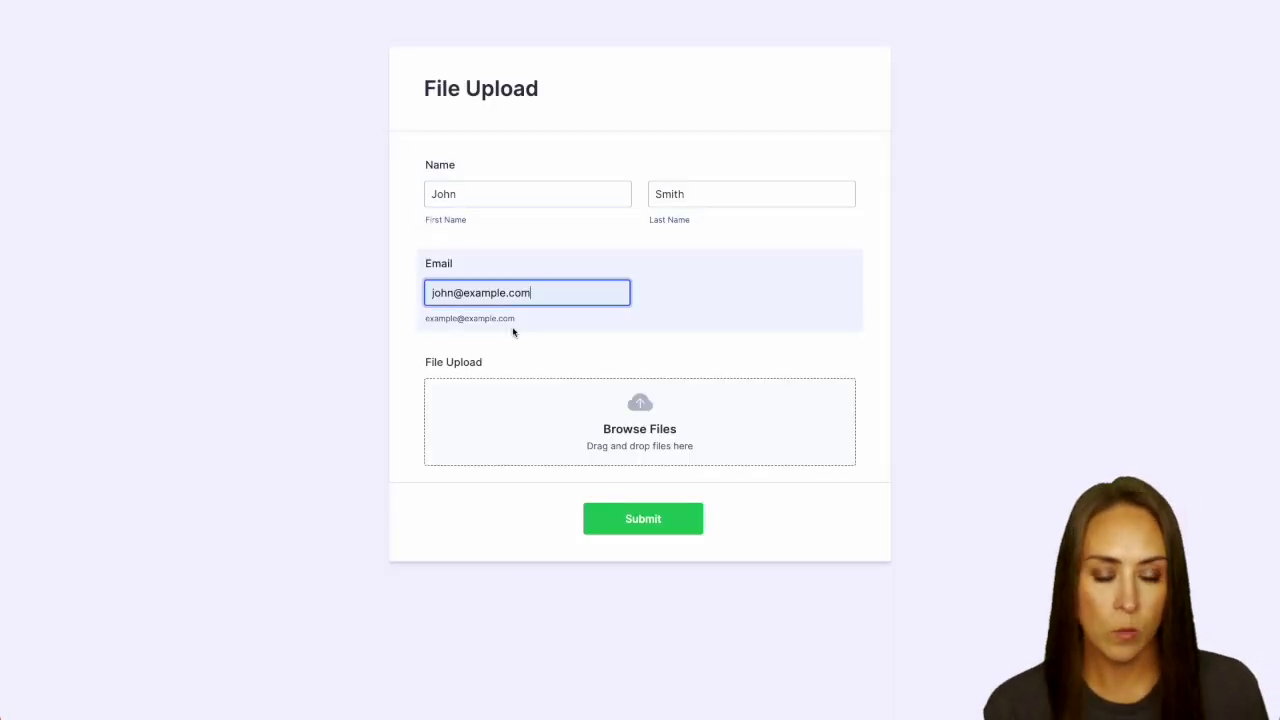
left_click(739, 430)
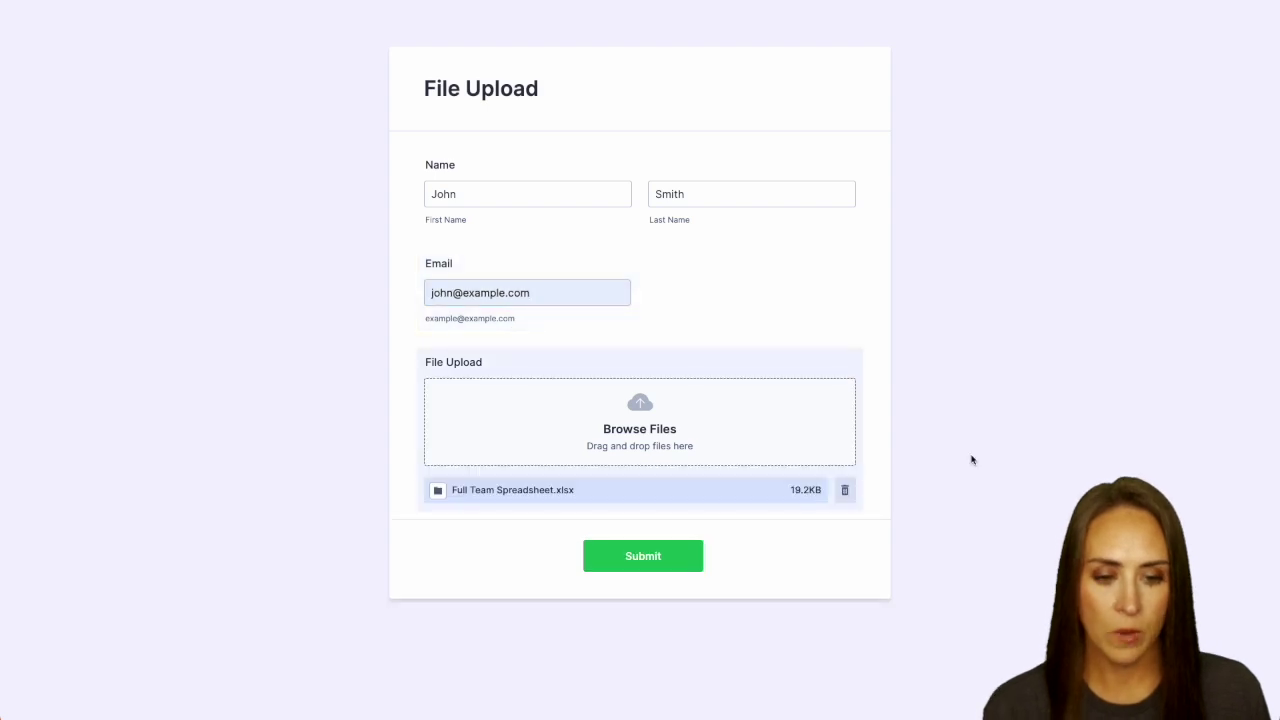
left_click(626, 557)
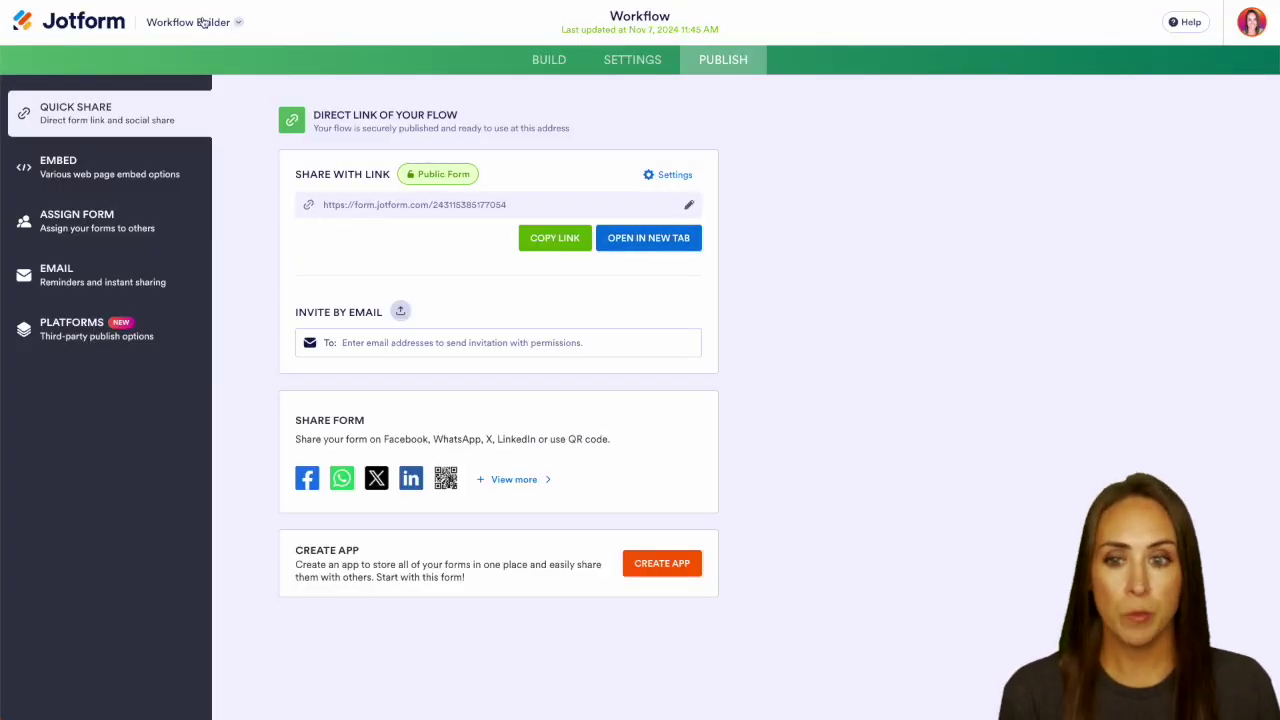
Step: Approve the test submission's approval step from the form's Inbox
left_click(202, 22)
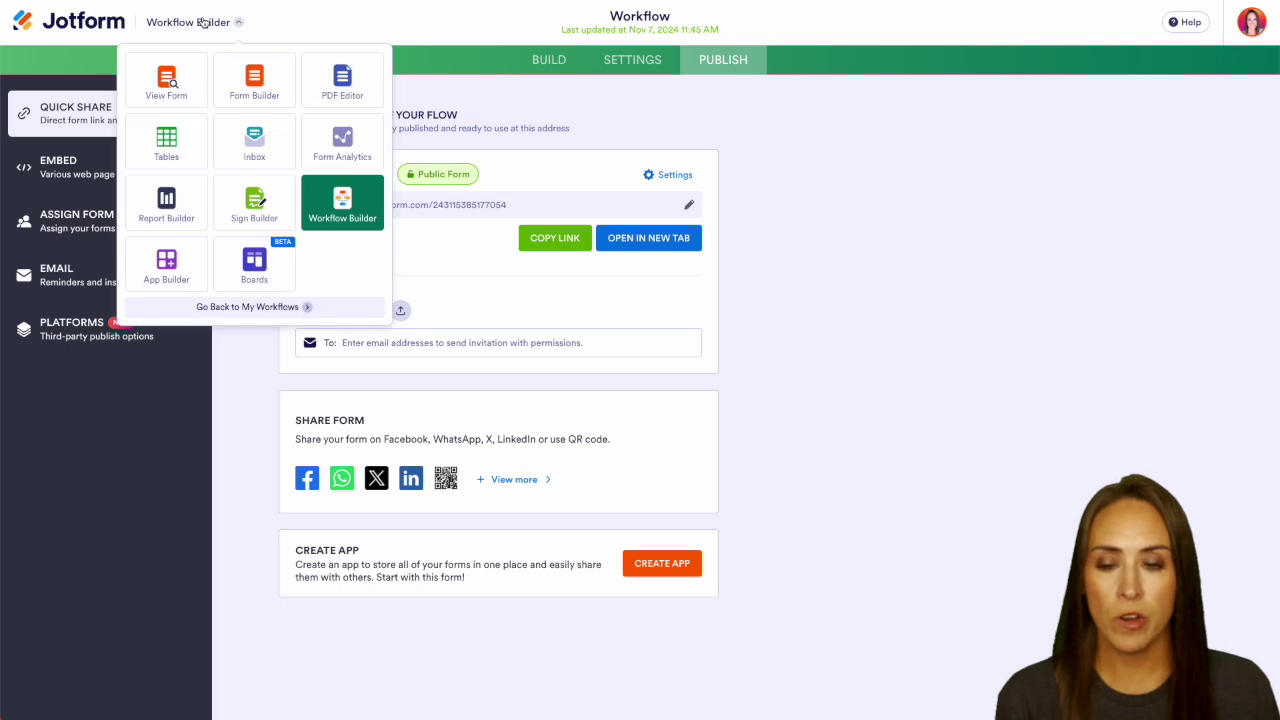
left_click(253, 134)
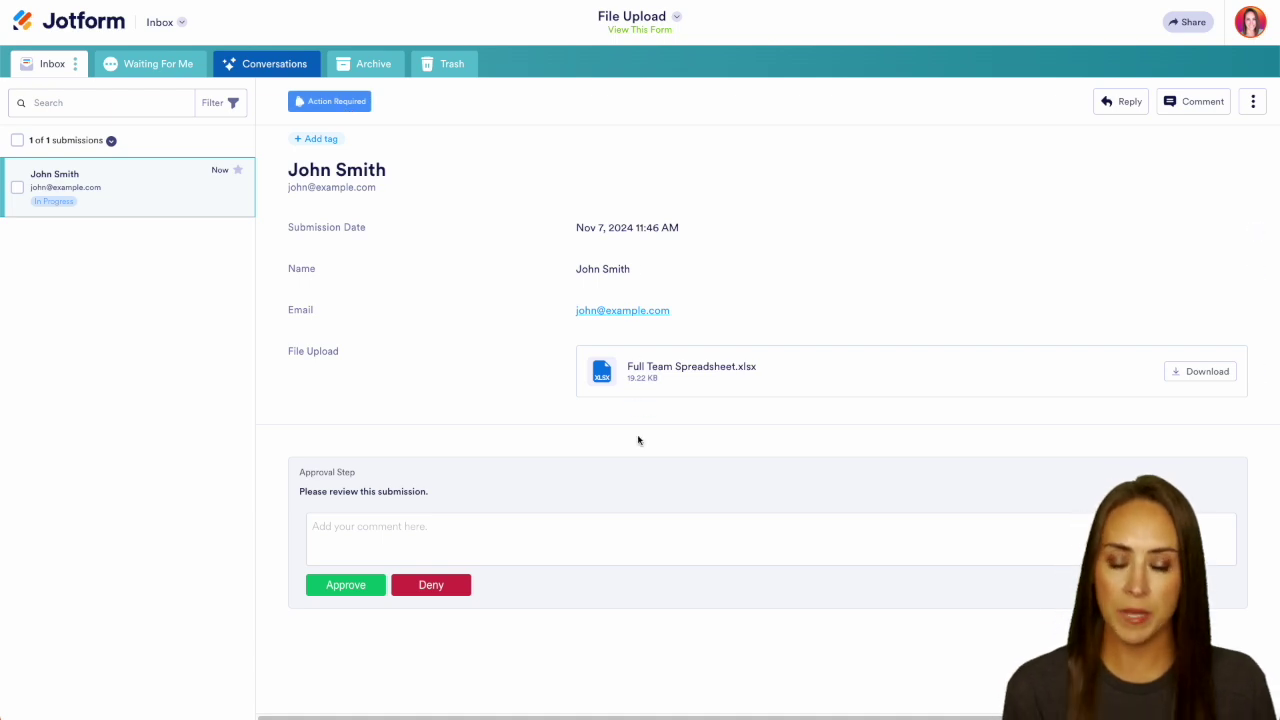
left_click(346, 586)
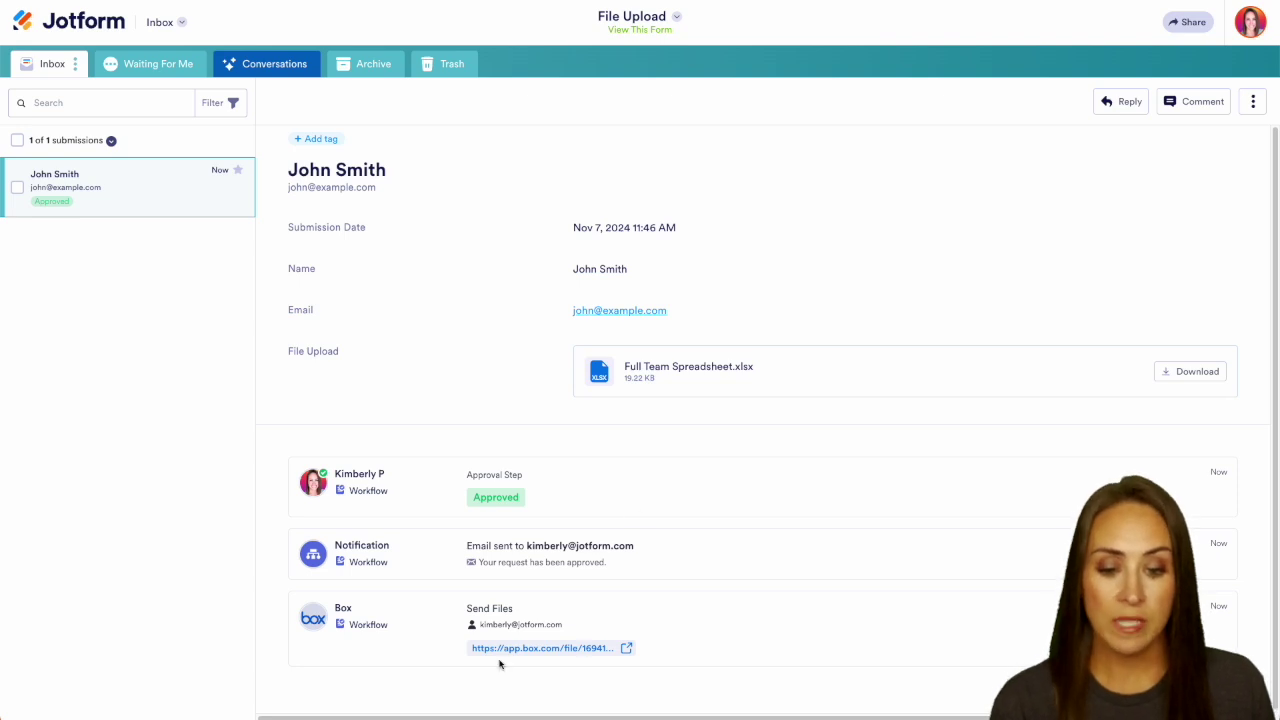
Step: Open the submission PDF in Box through the app.box.com link in the Send Files entry
left_click(559, 649)
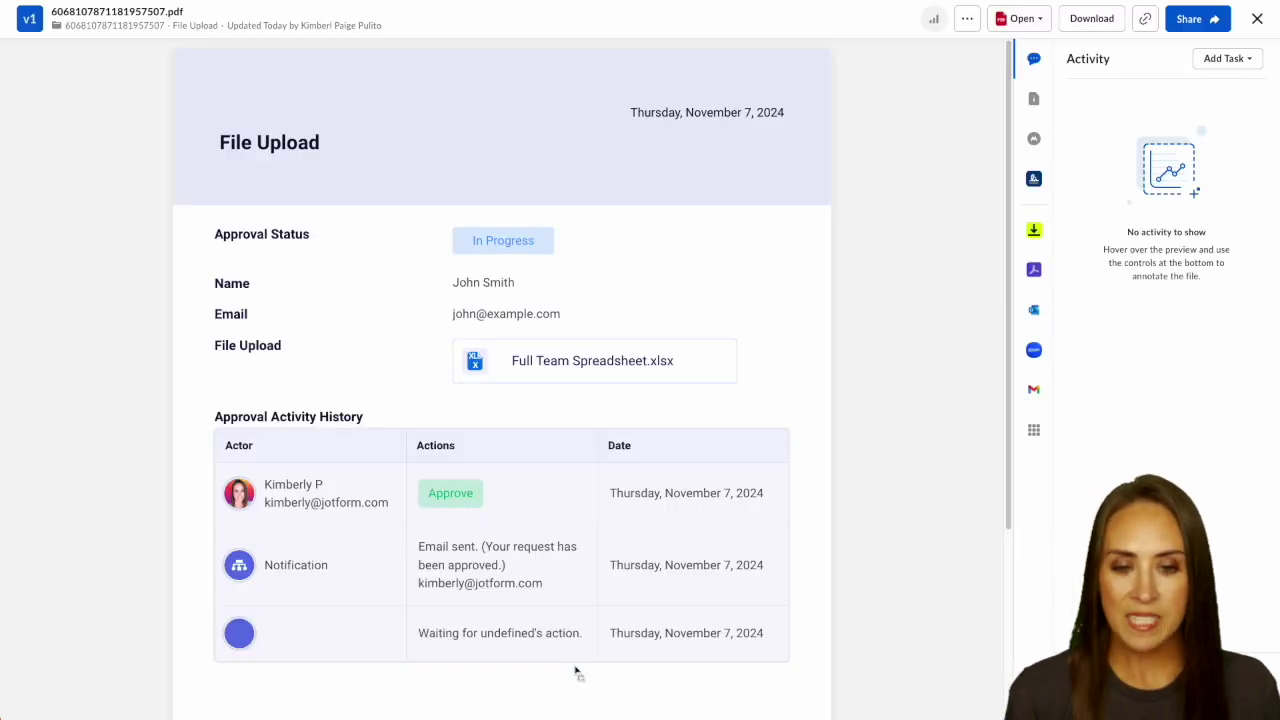